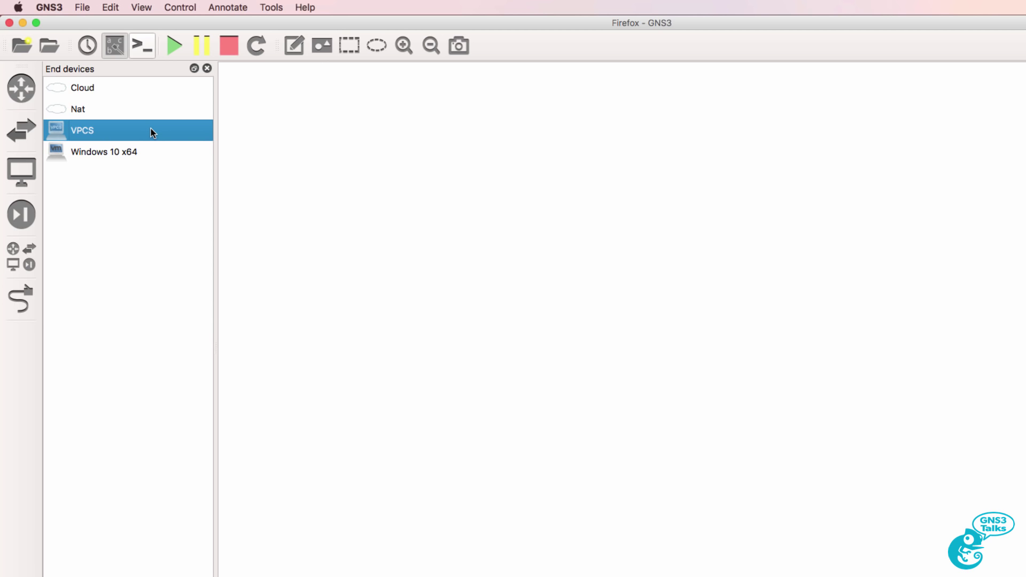
- Select the Windows 10 x64 end device, then switch to the browser showing the Marketplace
left_click(127, 159)
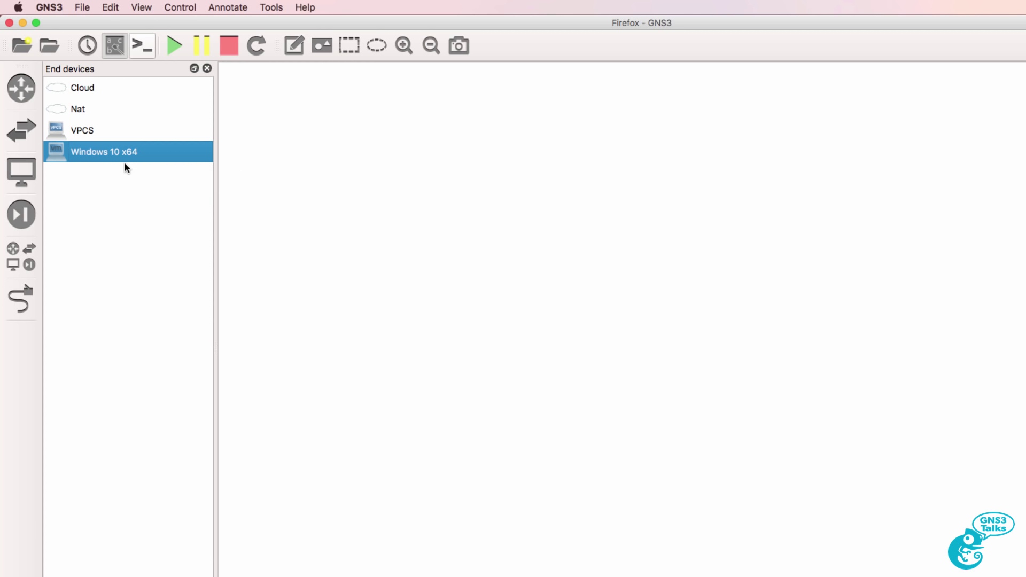
key("super+Tab")
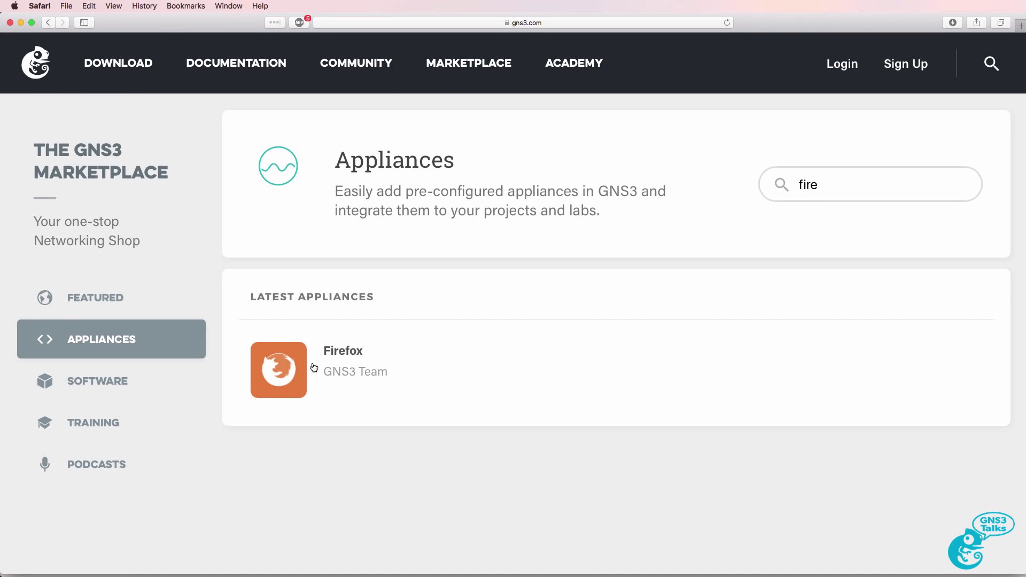
- Open the Firefox appliance and highlight its description up to 'TinyCore Linux'
left_click(295, 364)
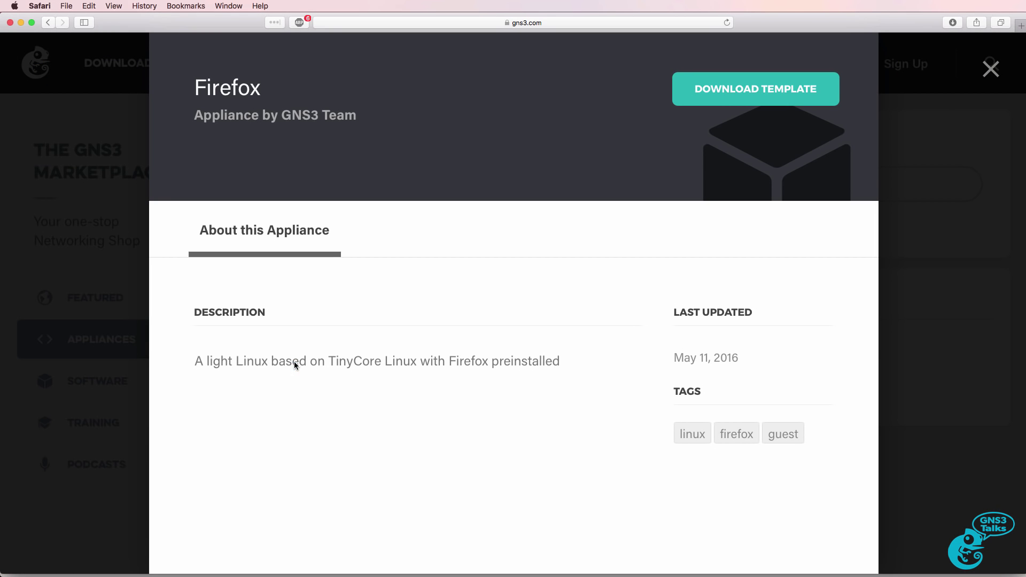
left_click_drag(195, 361, 267, 361)
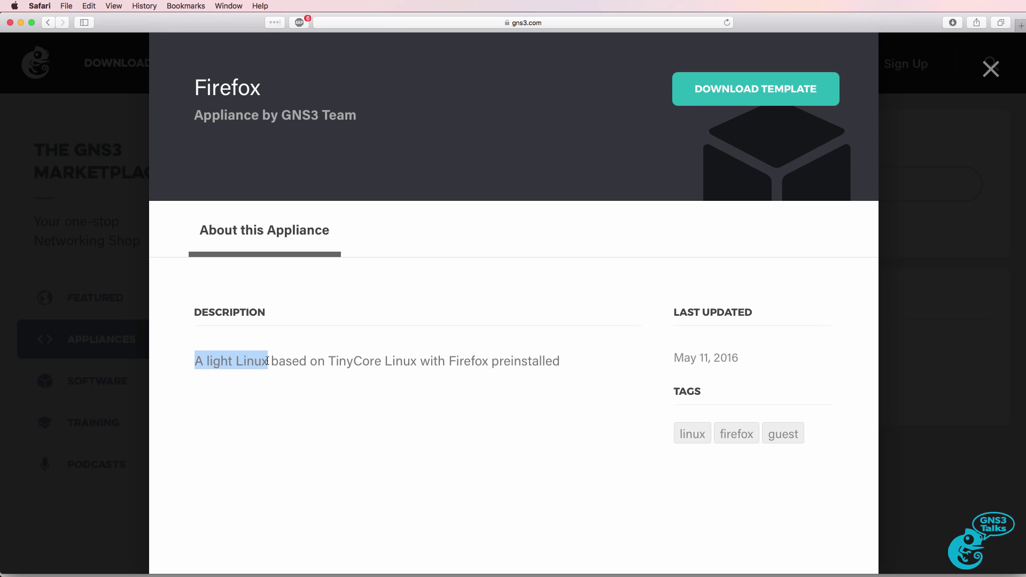
left_click_drag(267, 361, 580, 362)
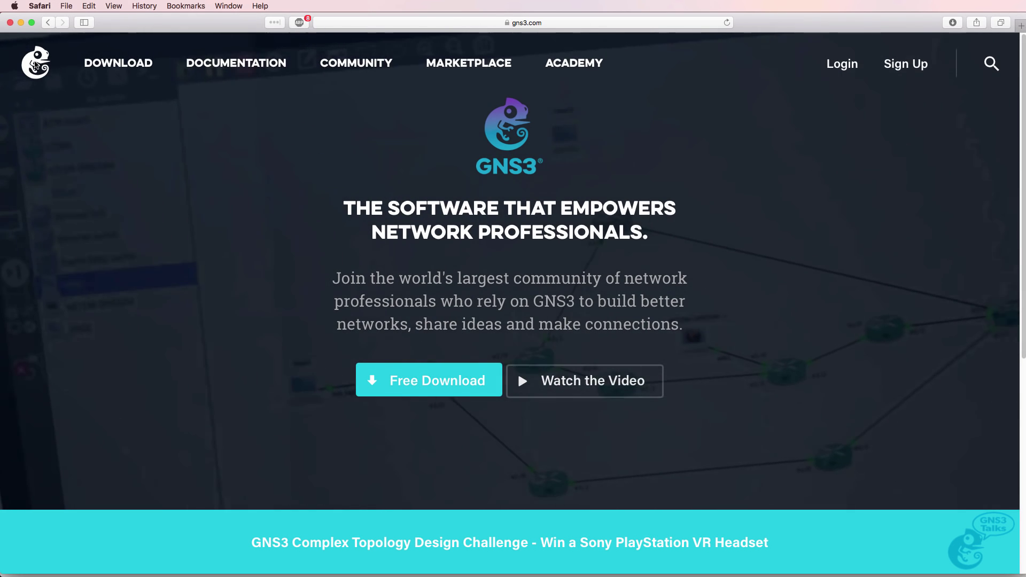
- Search Marketplace appliances for 'fire' and download the Firefox appliance template
left_click(443, 63)
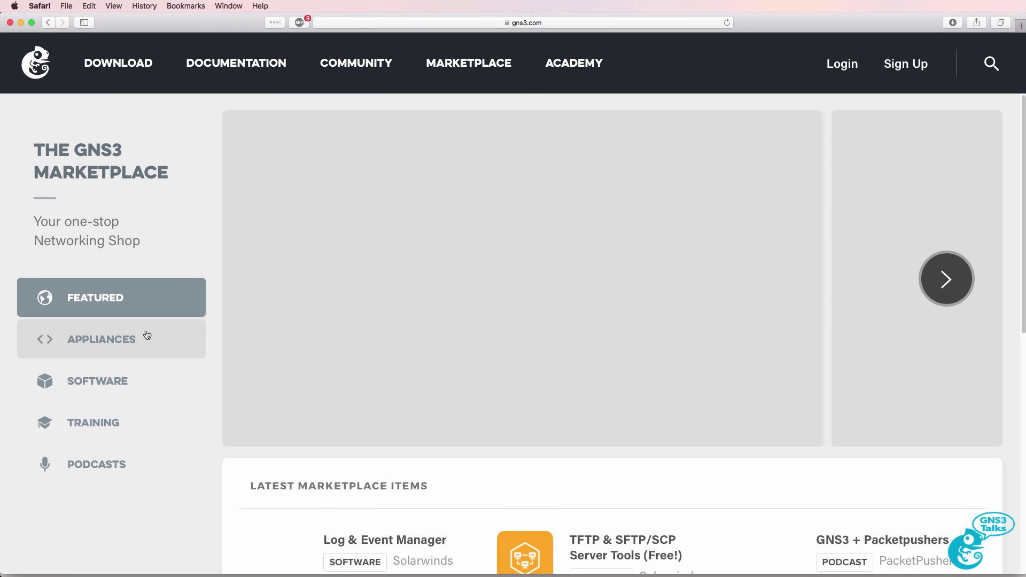
left_click(147, 335)
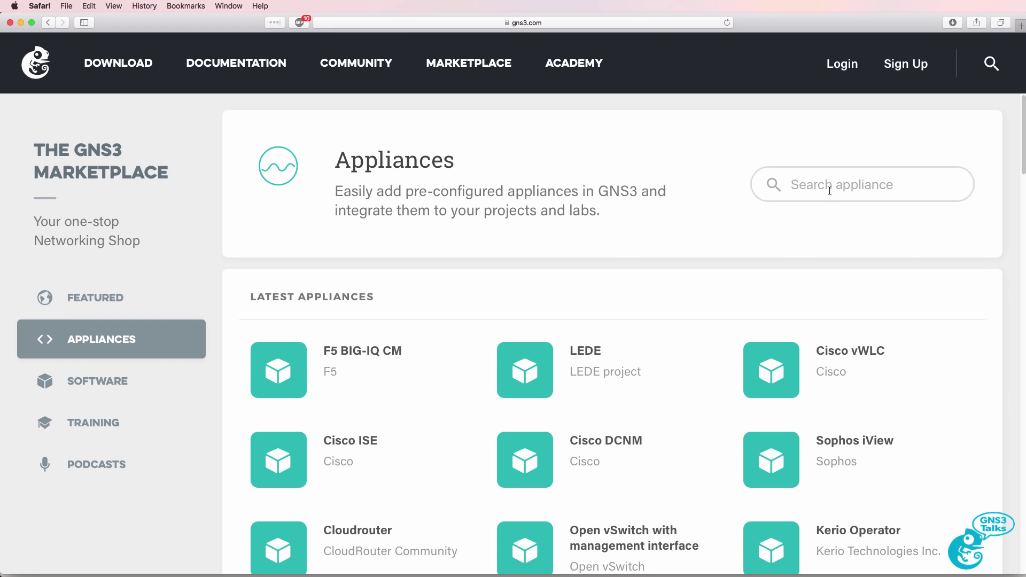
left_click(833, 190)
type("fire")
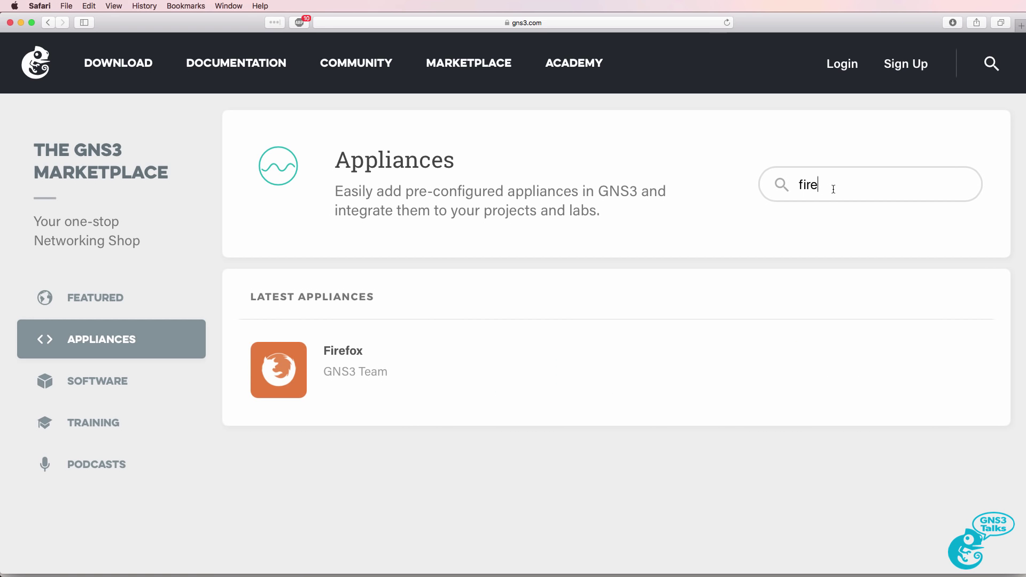
left_click(280, 369)
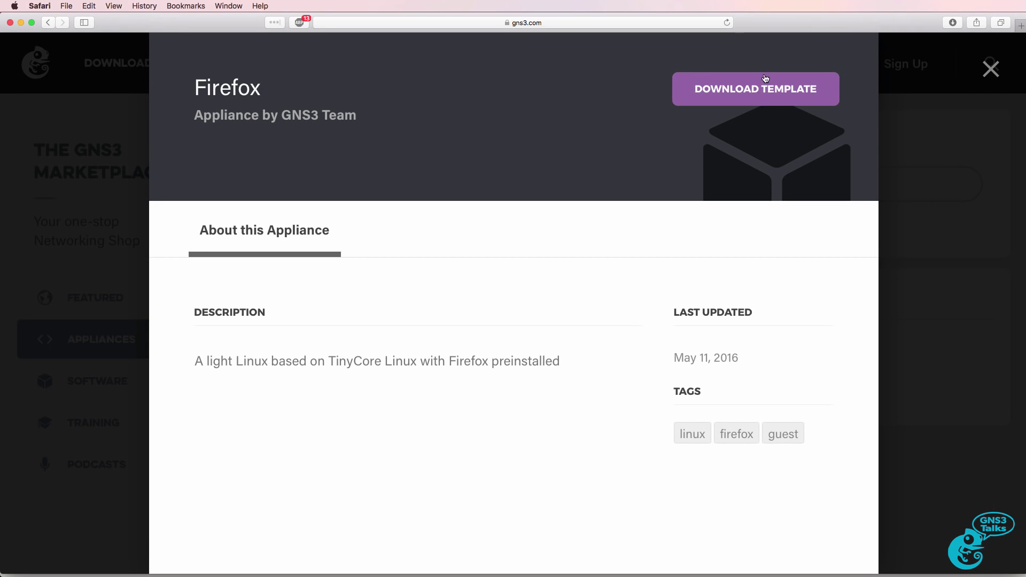
left_click(764, 86)
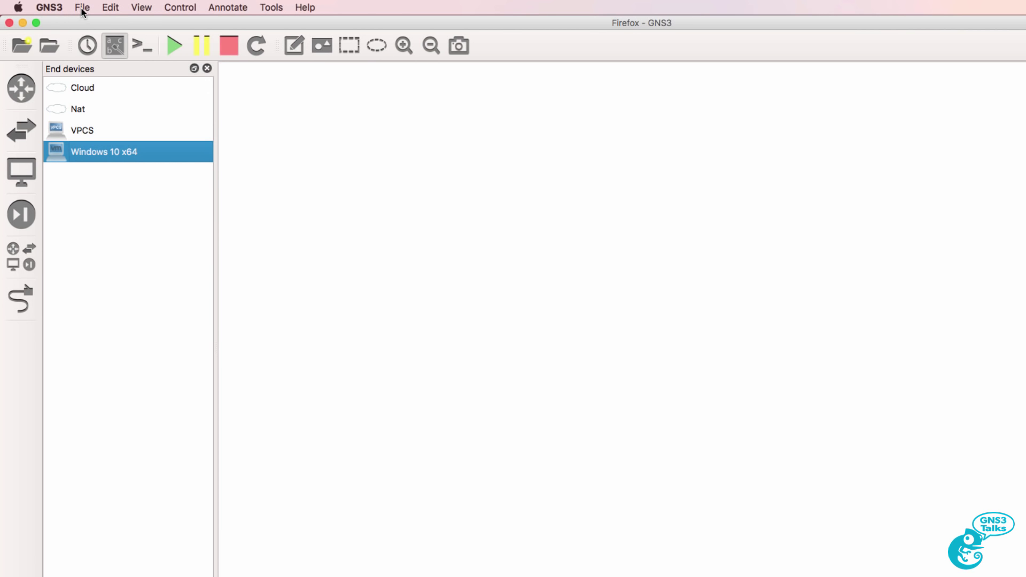
- Use File > Import appliance to browse the Downloads folder
left_click(83, 12)
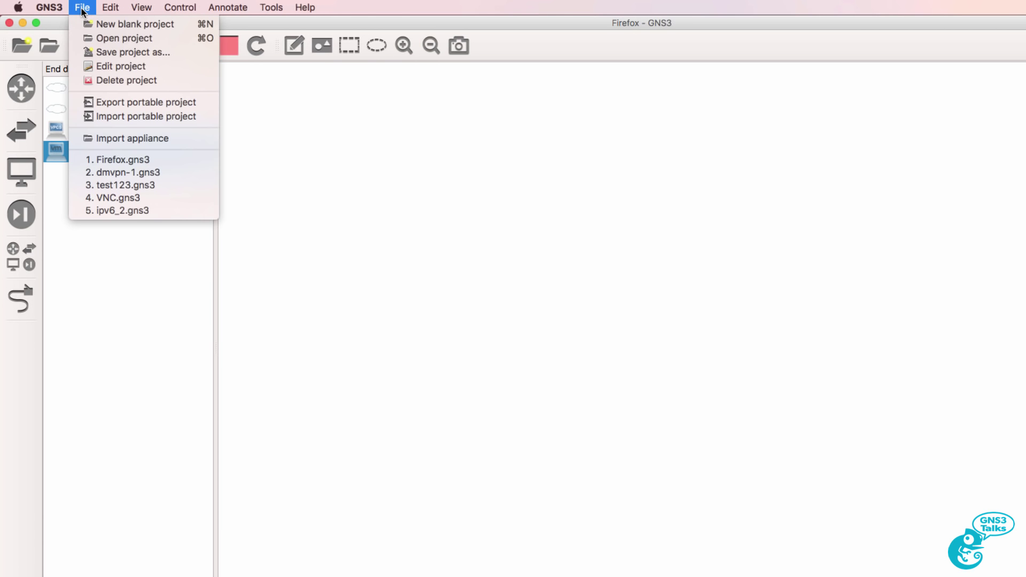
left_click(139, 139)
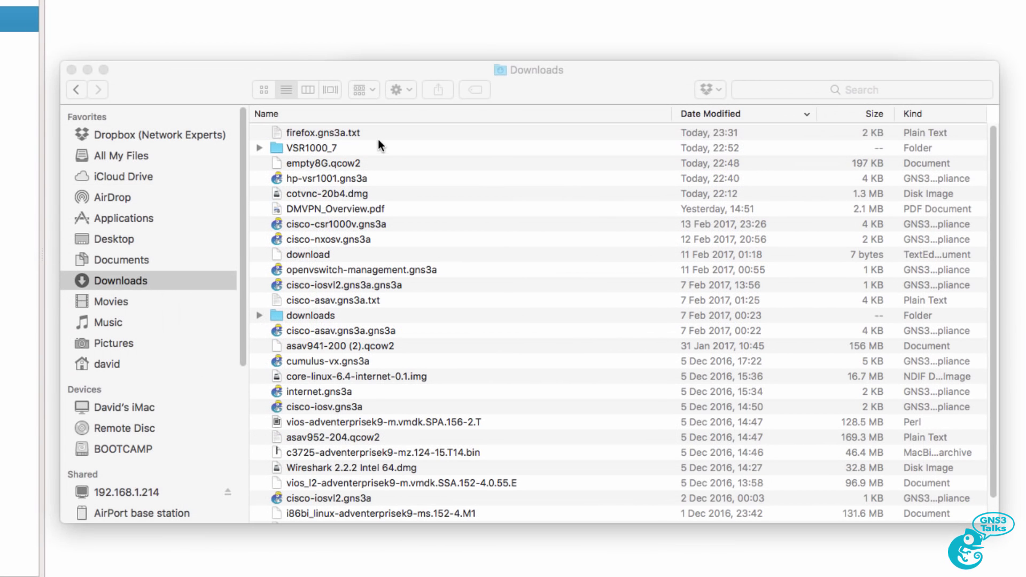
- Rename firefox.gns3a.txt to firefox.gns3a and confirm the .gns3a extension
left_click(378, 134)
key("Return")
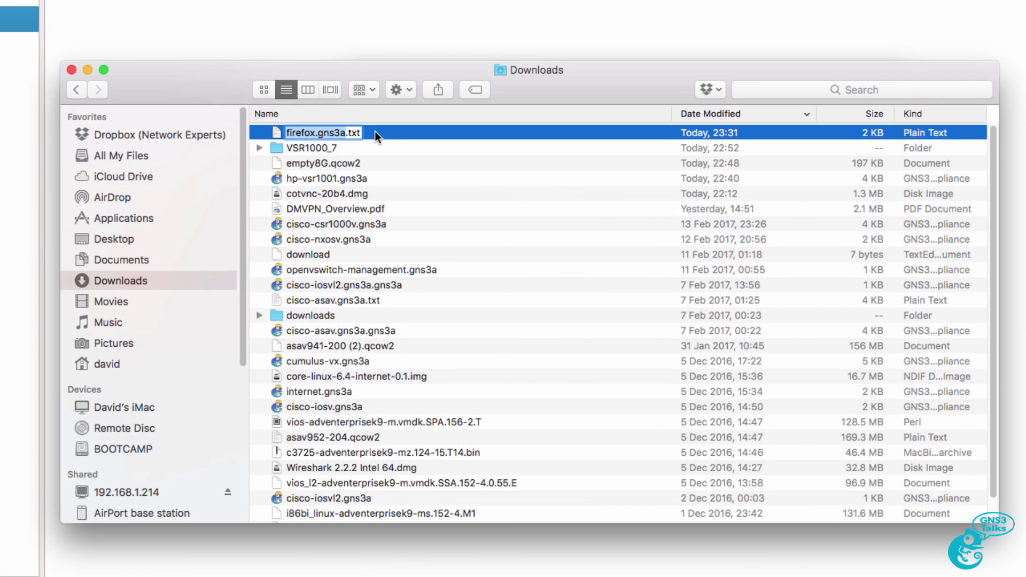
key("Right")
key("Delete")
key("Delete")
key("Delete")
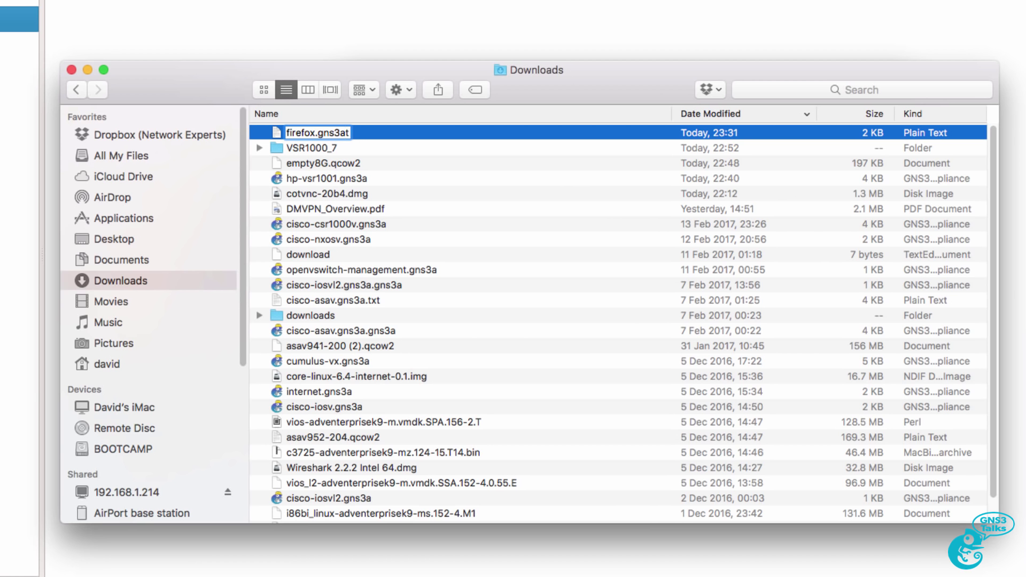
key("Delete")
key("Return")
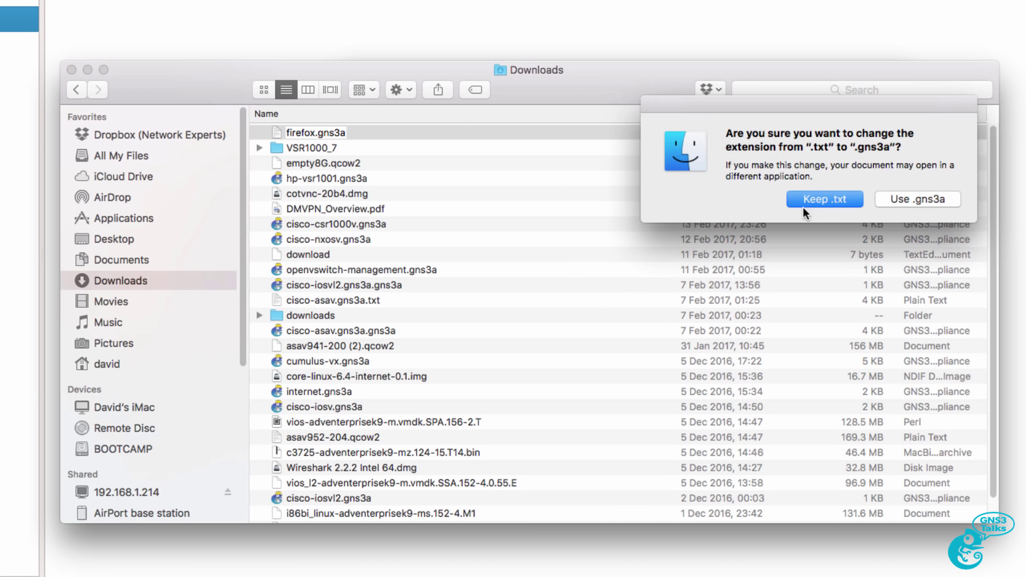
left_click(891, 203)
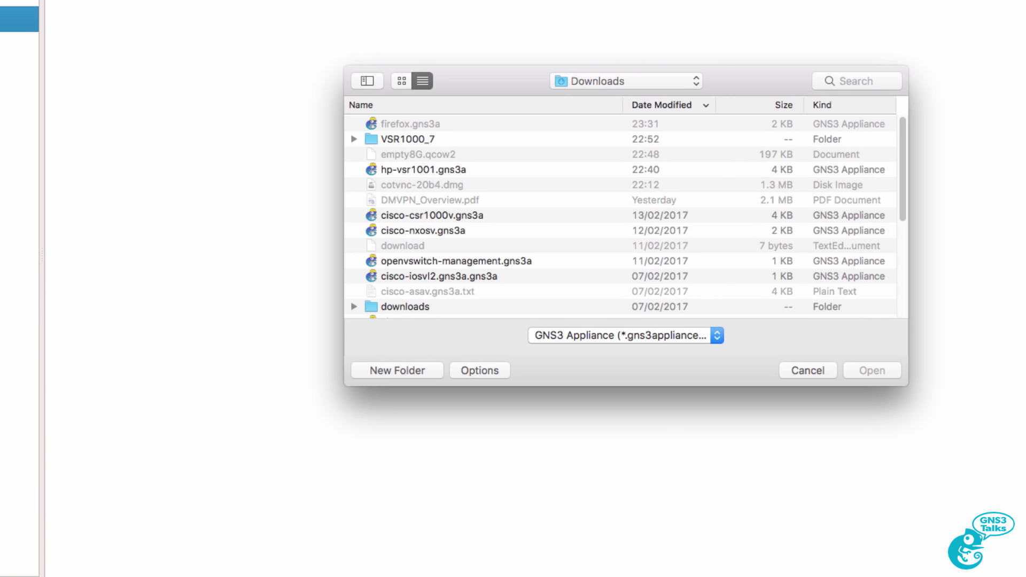
- Open firefox.gns3a, review its details (Firefox, GNS3 team, i386, KVM allow) and advance to Server
left_click(463, 124)
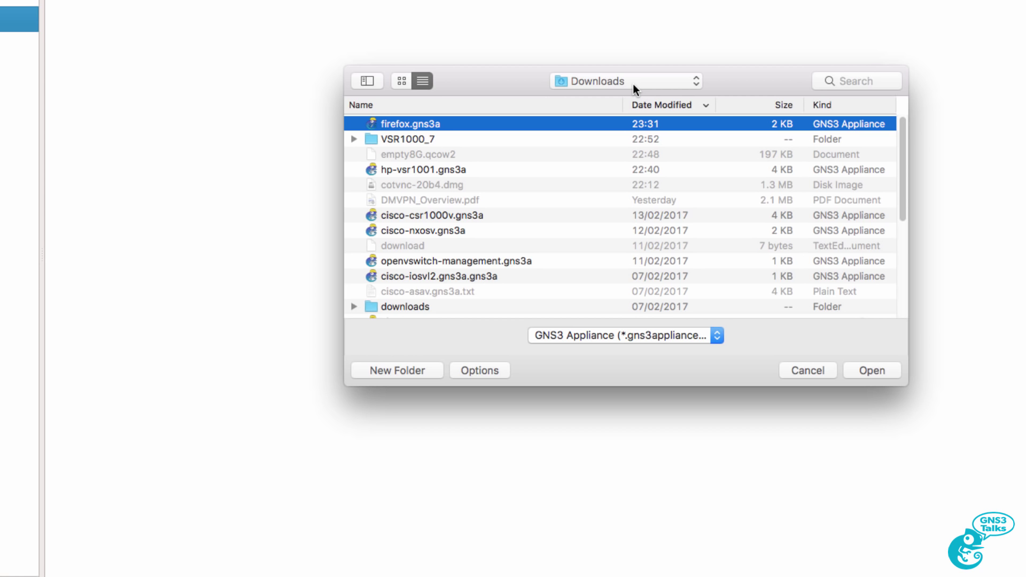
left_click(883, 373)
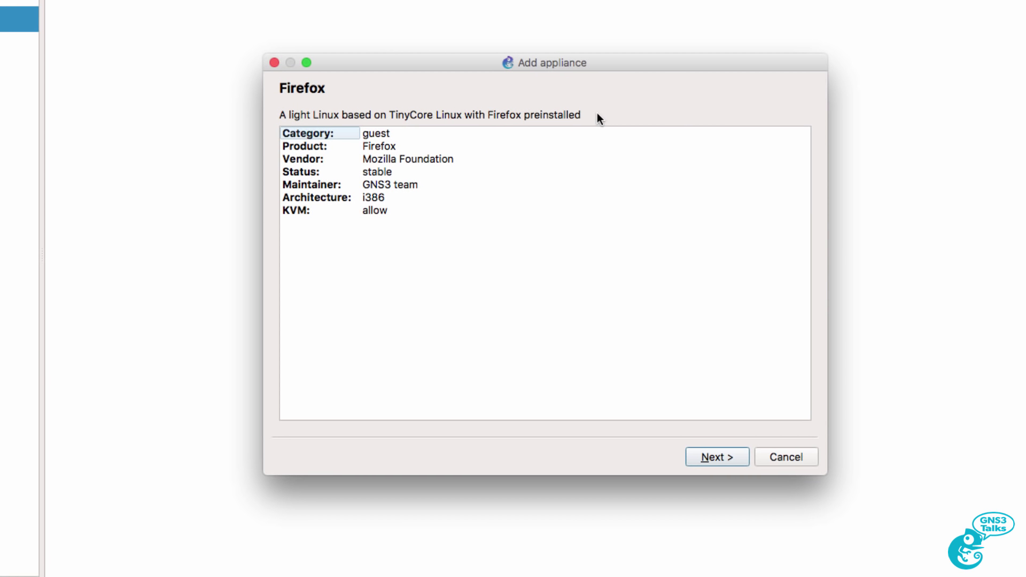
left_click(399, 145)
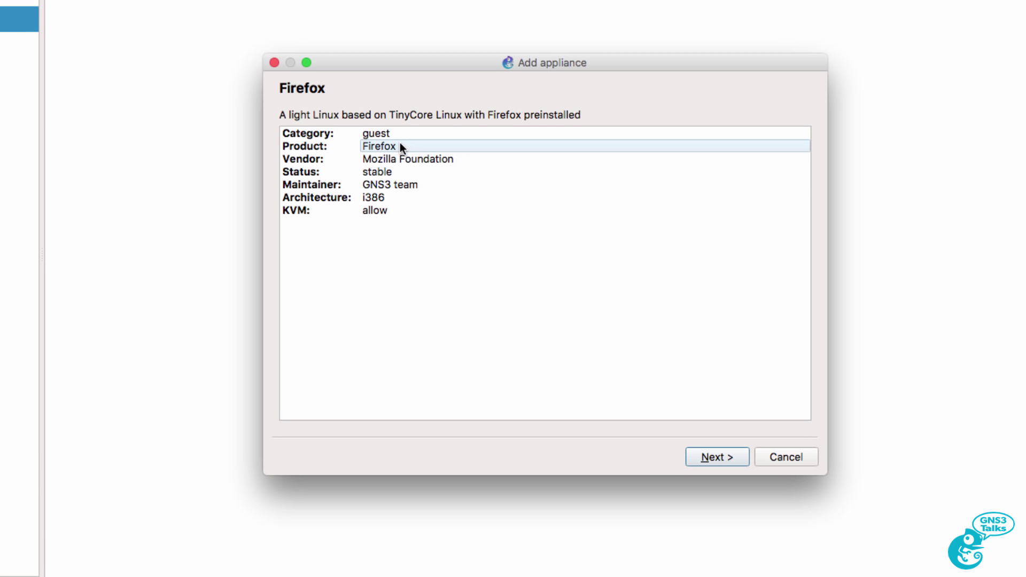
left_click(413, 183)
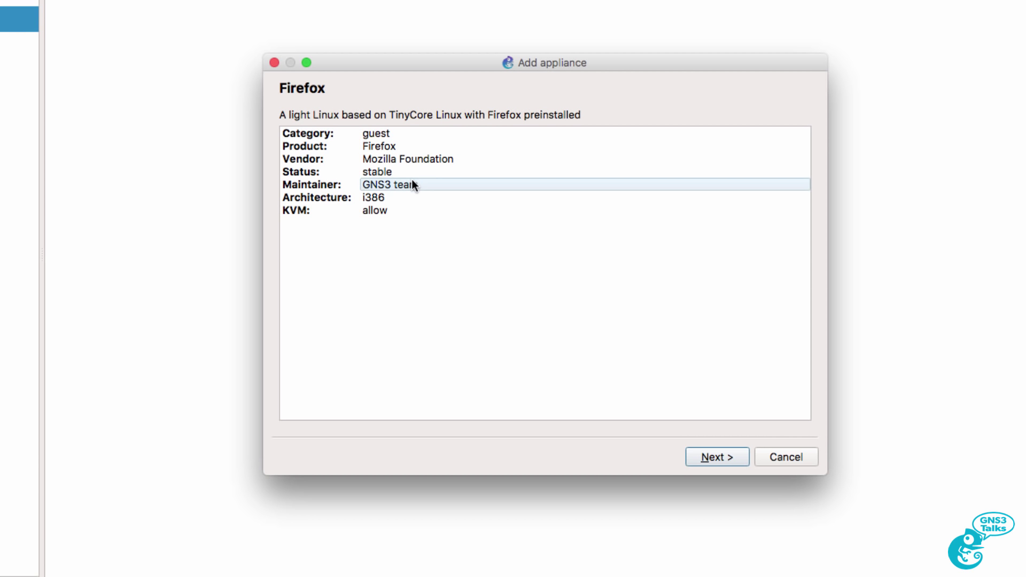
left_click(394, 199)
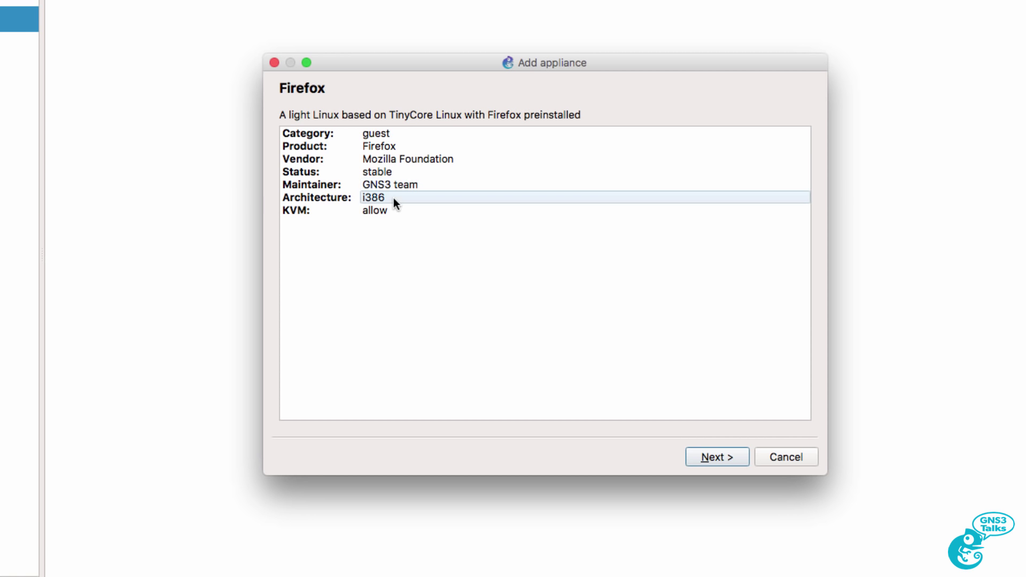
left_click(396, 211)
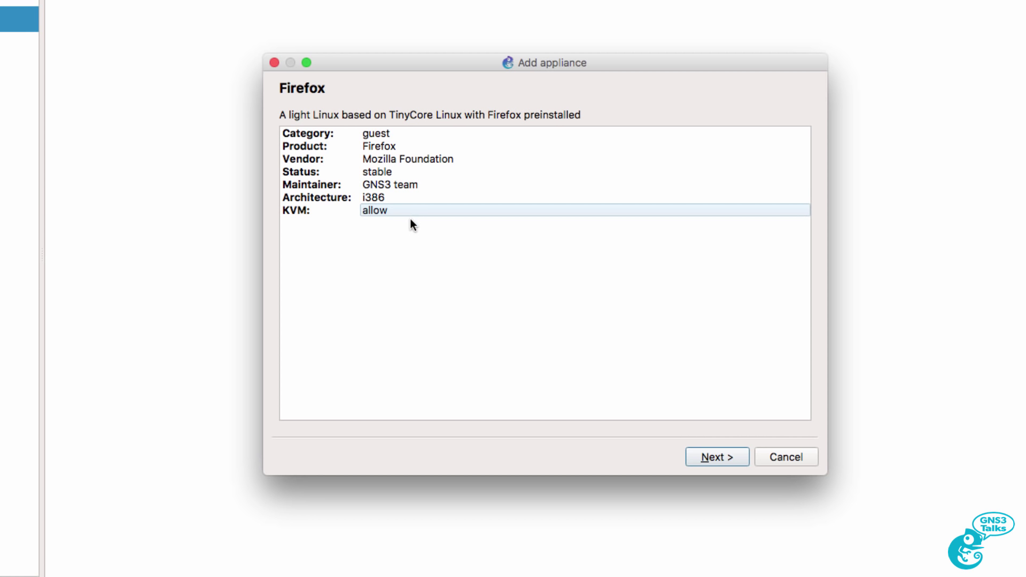
left_click(406, 146)
left_click(737, 457)
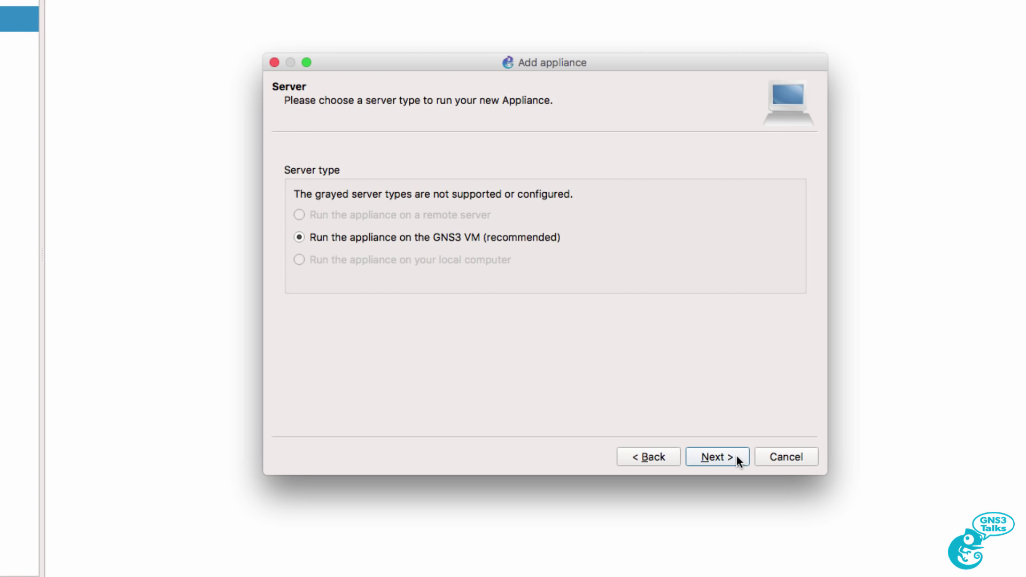
- Keep the GNS3 VM server and pass the requirements check to Required files
left_click(732, 458)
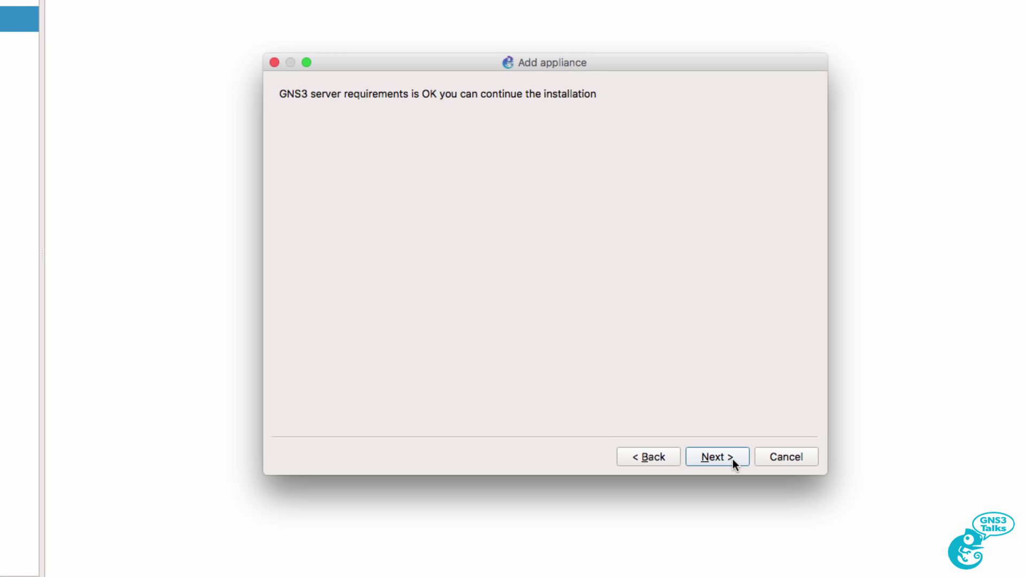
left_click(732, 459)
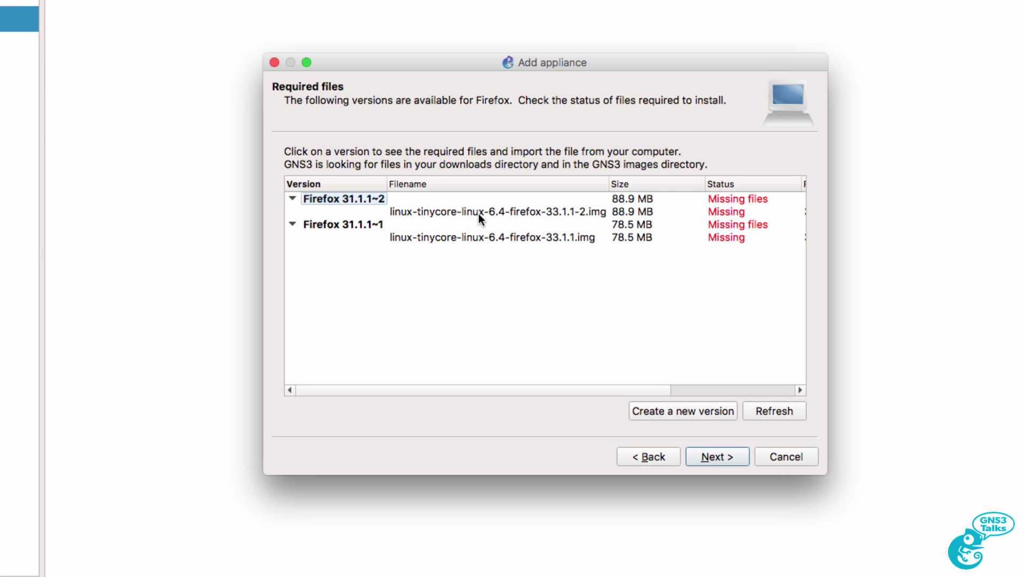
- Select the missing Firefox 31.1.1~2 image file and download it
left_click(476, 202)
left_click(478, 212)
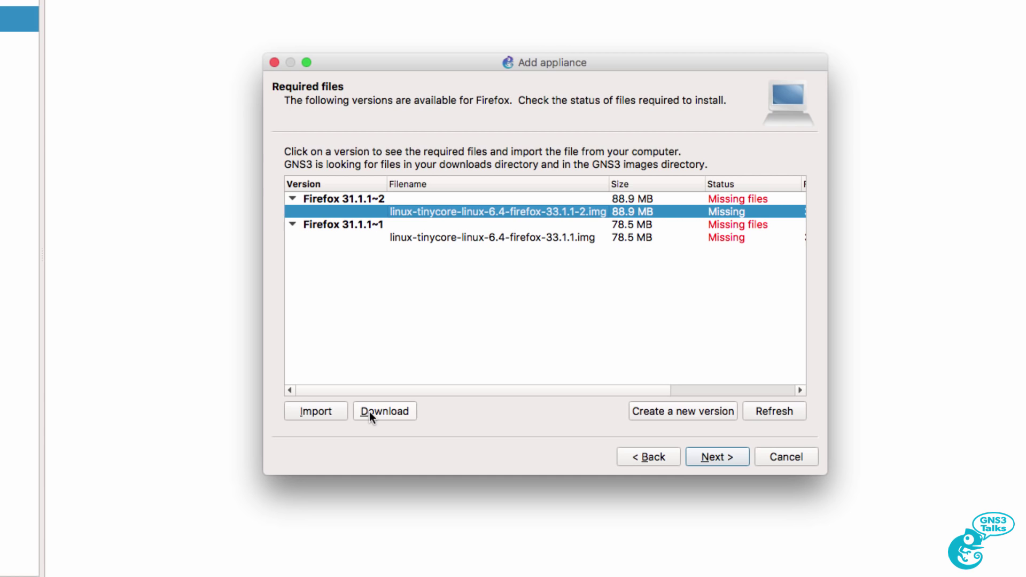
left_click(385, 411)
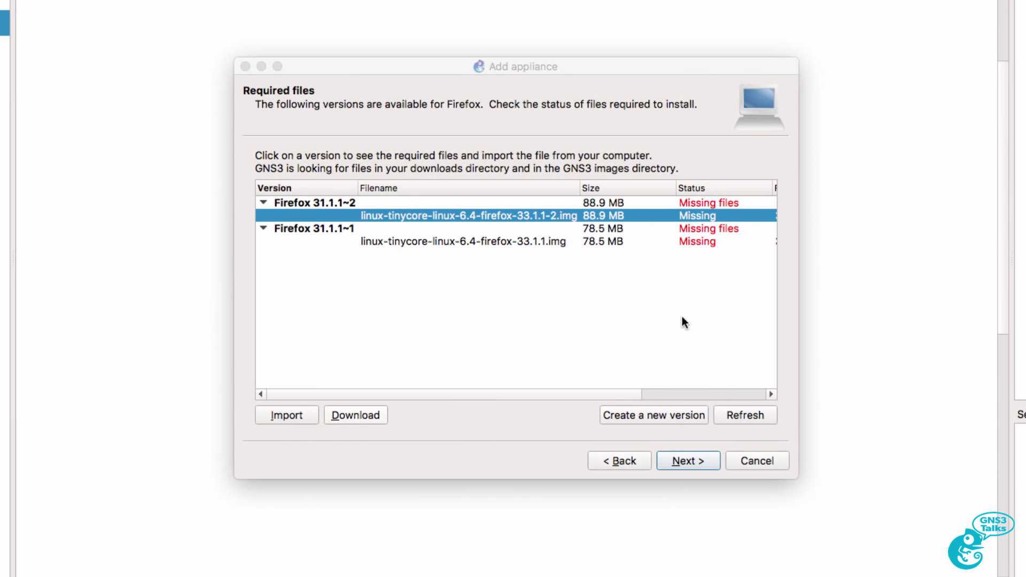
- Refresh the required files and select Firefox 31.1.1~2, now Ready to install
left_click(598, 217)
left_click(739, 413)
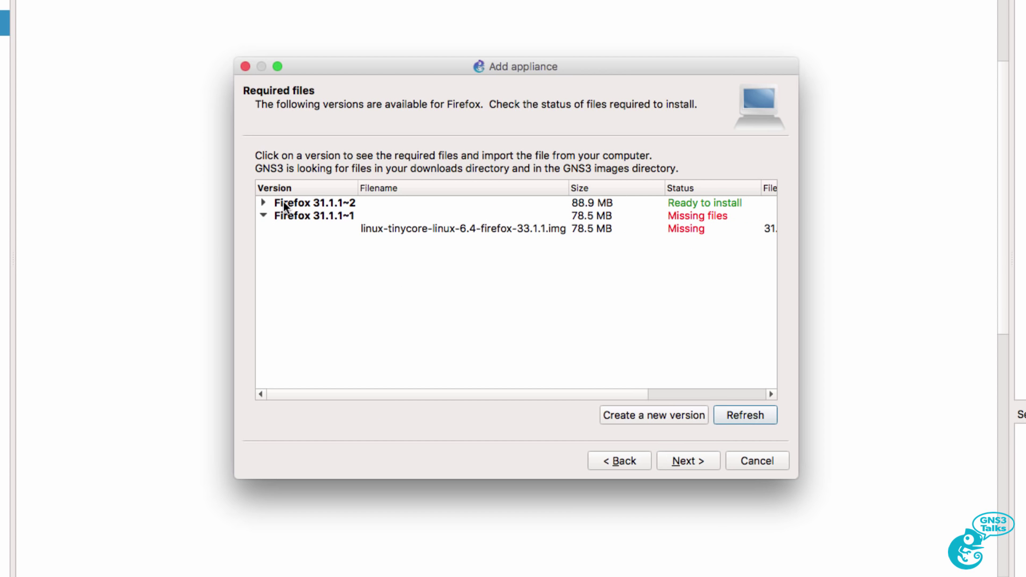
left_click(261, 203)
left_click(408, 217)
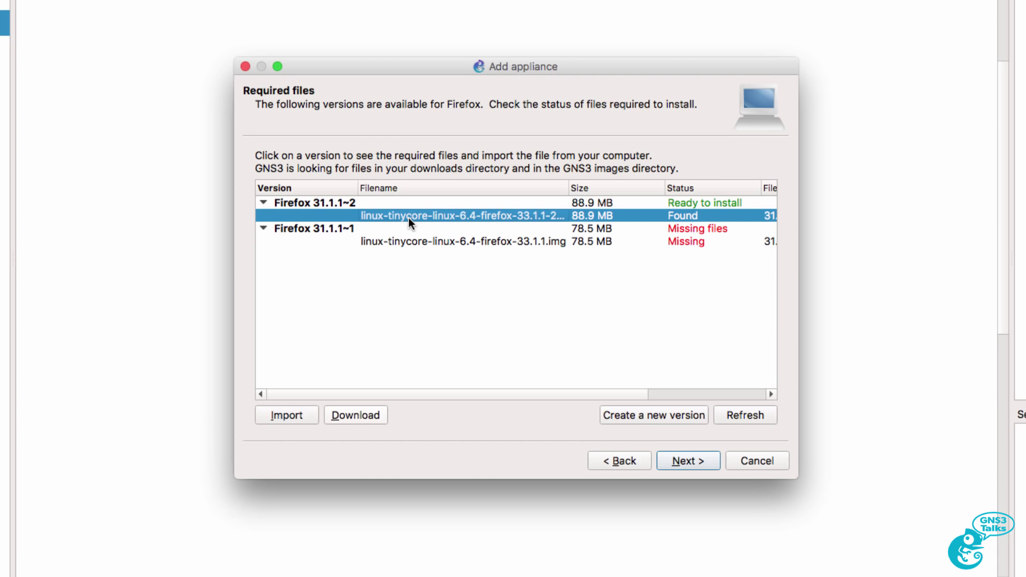
left_click(429, 206)
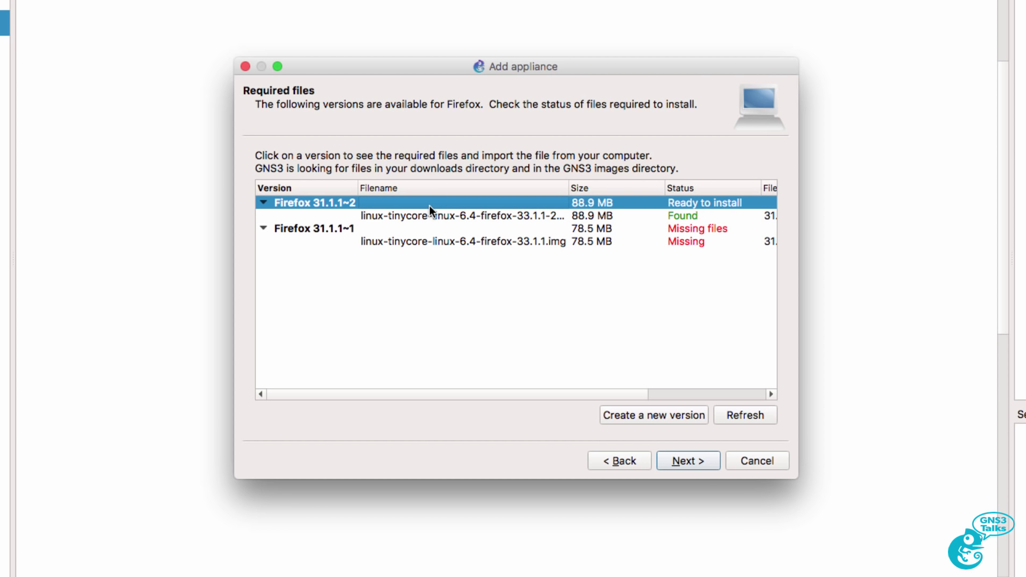
- Confirm installing Firefox 31.1.1~2, keep qemu-system-i386, and accept the summary with 256 MB RAM
left_click(685, 459)
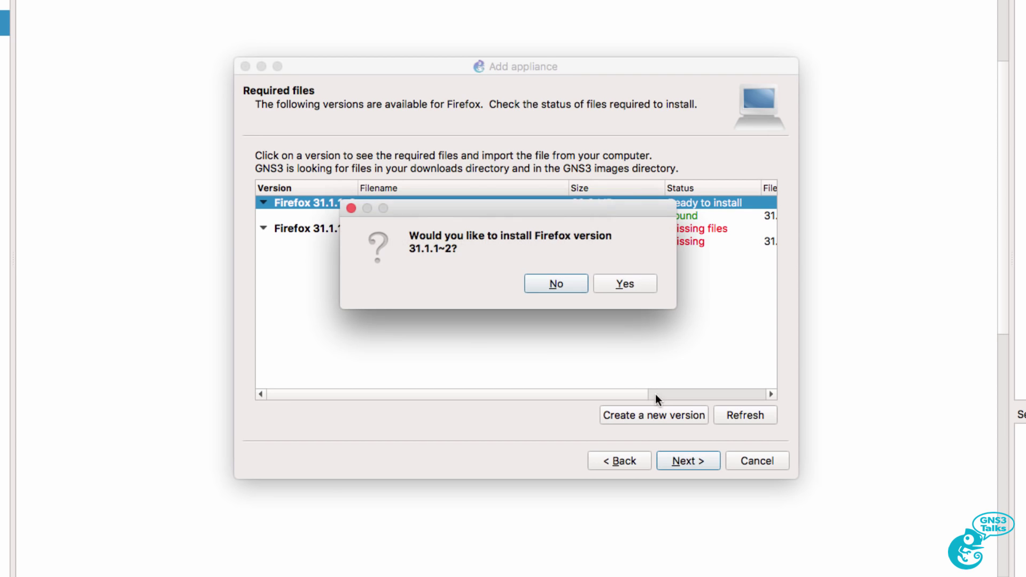
left_click(620, 288)
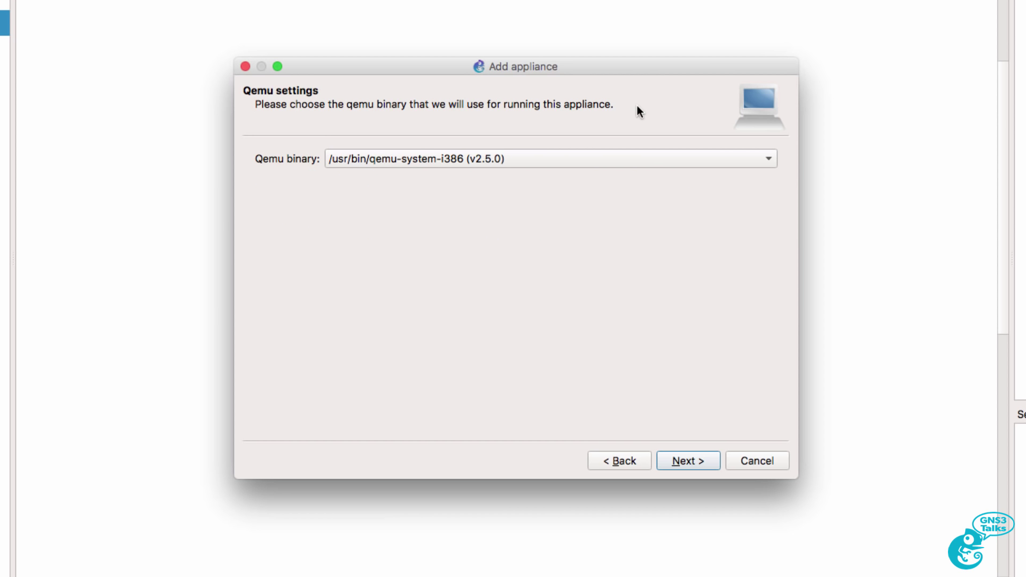
left_click(692, 466)
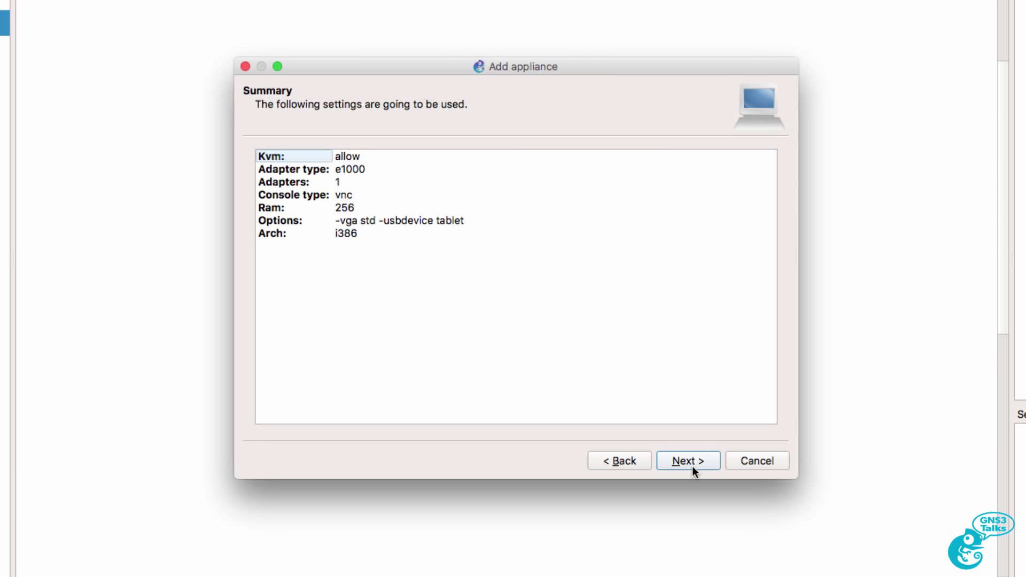
left_click(305, 208)
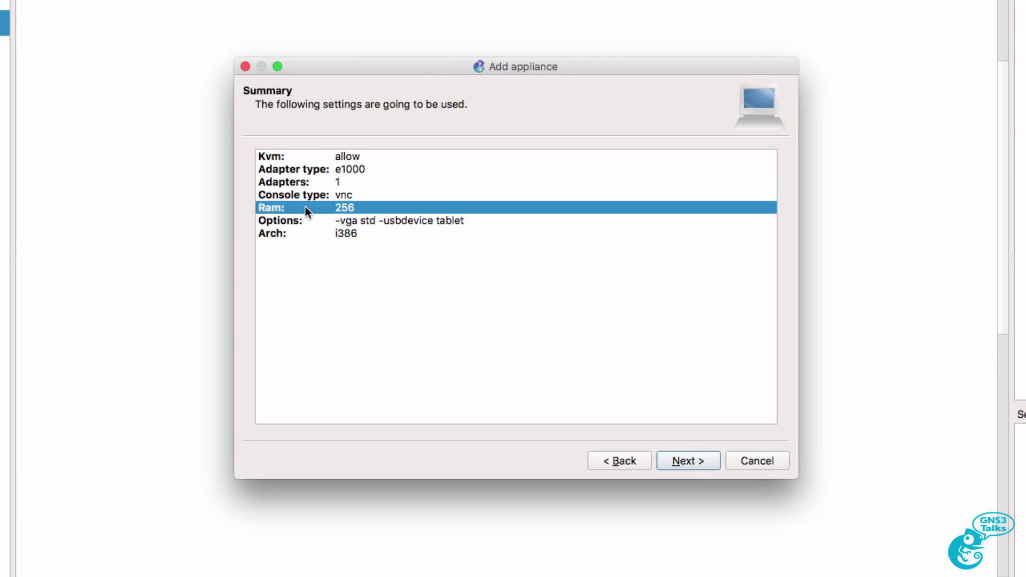
left_click(695, 466)
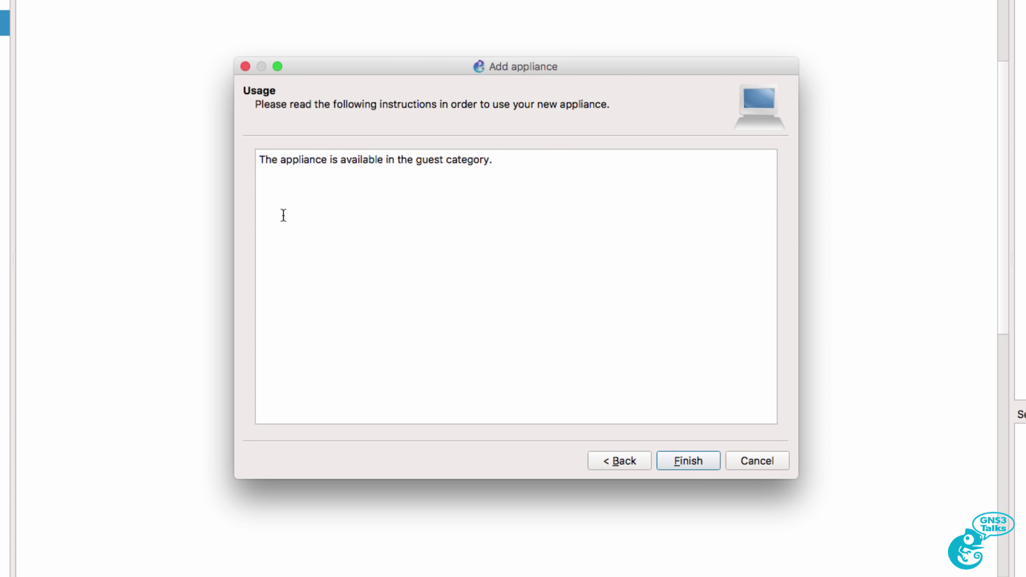
- Note the guest category, finish the wizard and acknowledge Firefox 31.1.1~2 is installed
left_click_drag(261, 160, 558, 157)
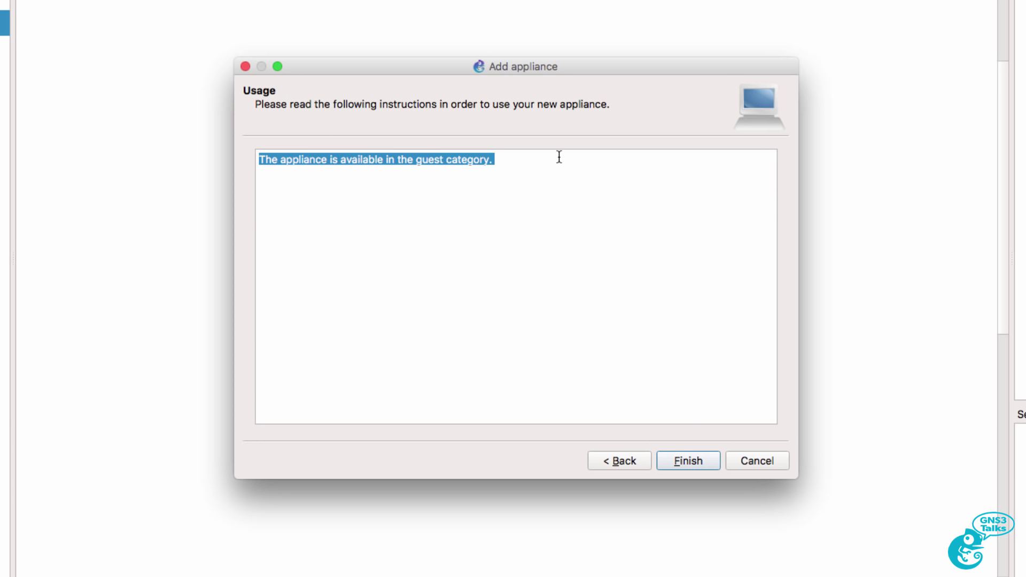
left_click(686, 461)
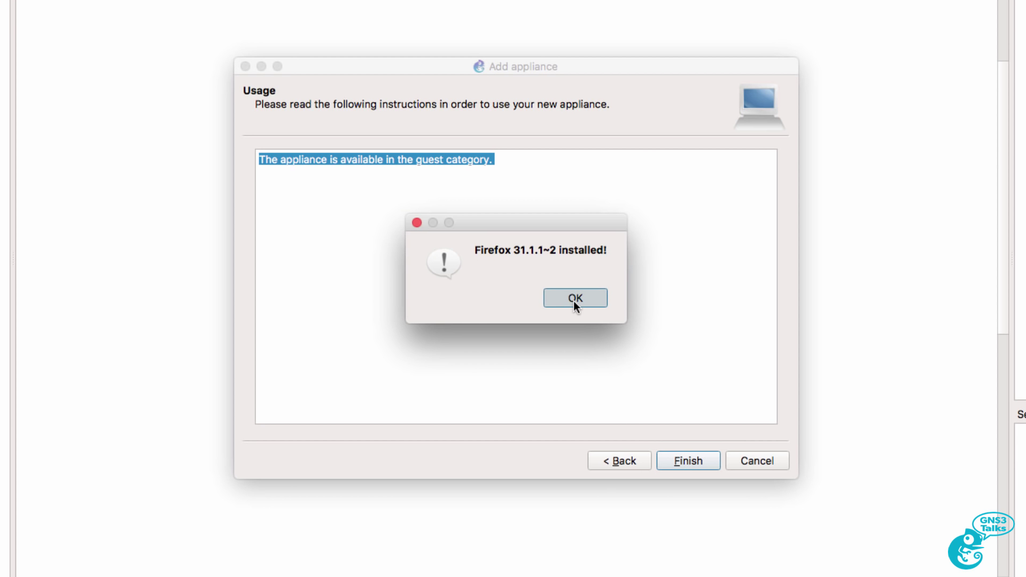
left_click(575, 298)
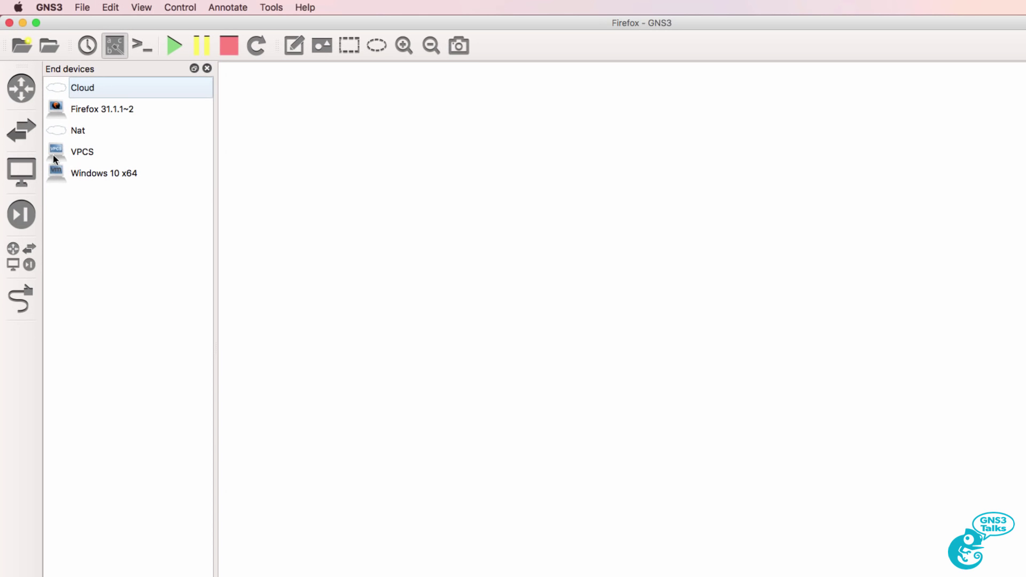
- Place a Firefox 31.1.1~2 node on the workspace from the End devices panel
left_click(22, 171)
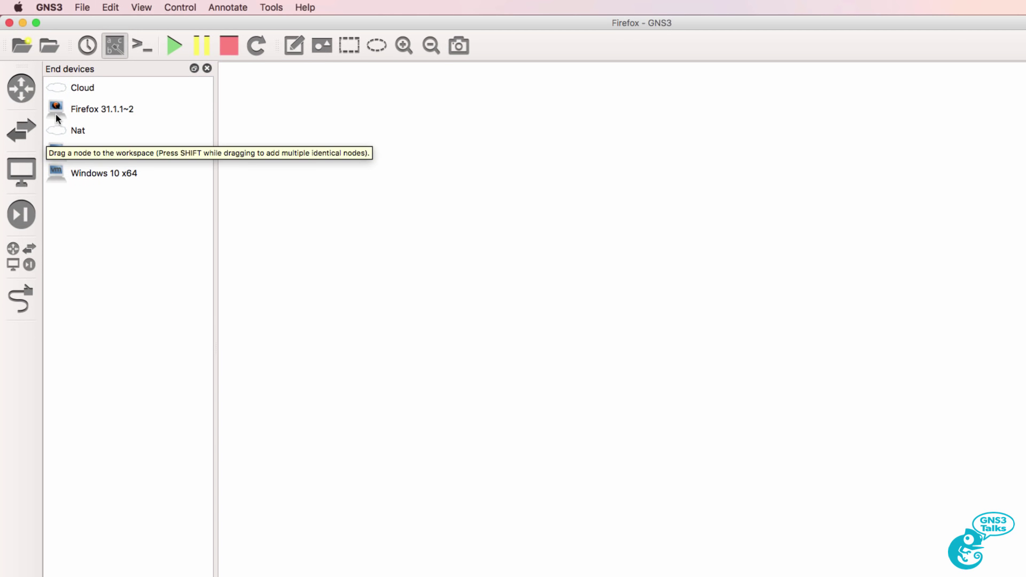
left_click(85, 106)
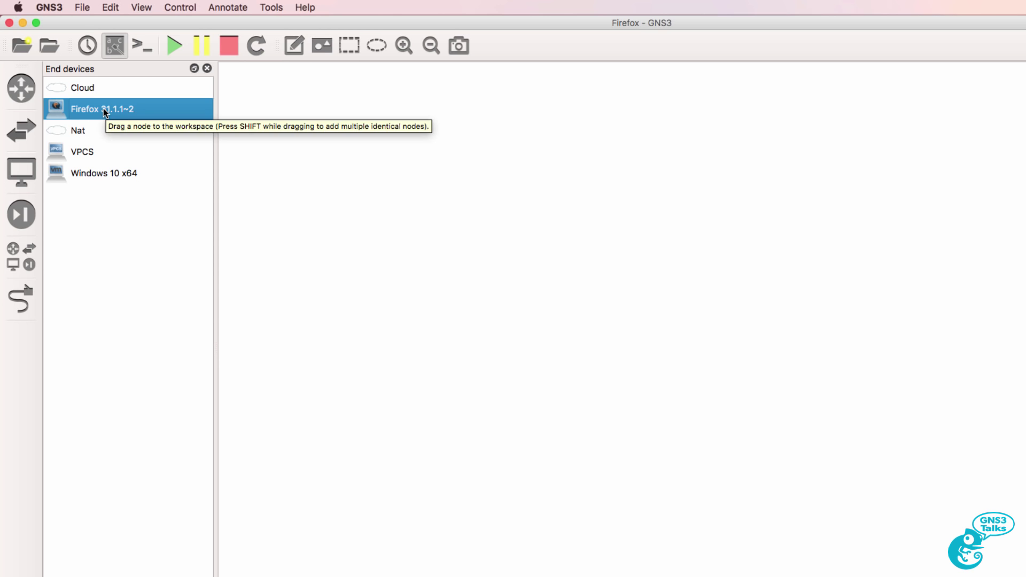
left_click_drag(104, 108, 438, 204)
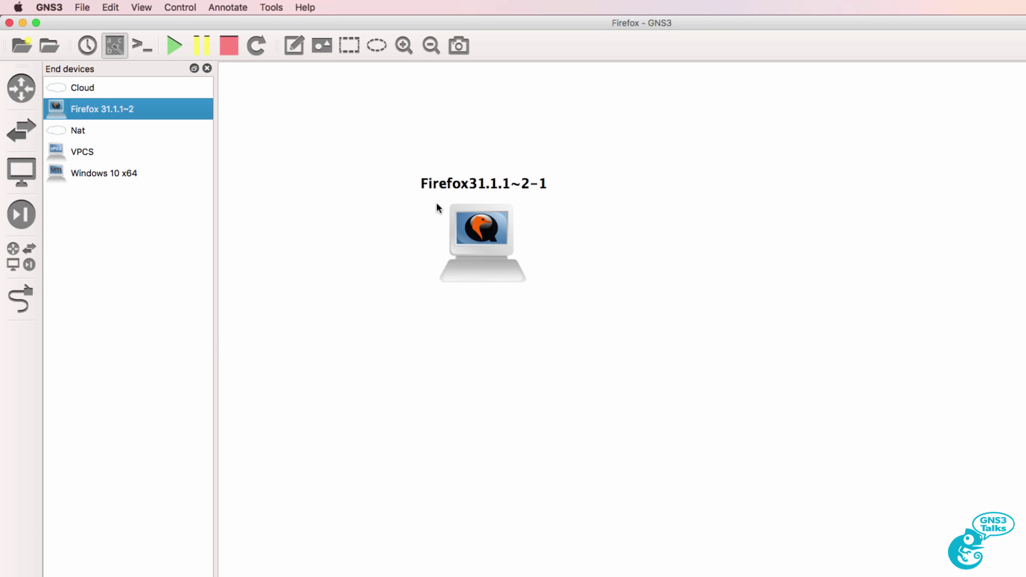
- Add a Nat1 cloud to the right of the Firefox node and move it closer
left_click(127, 135)
left_click_drag(128, 138, 716, 221)
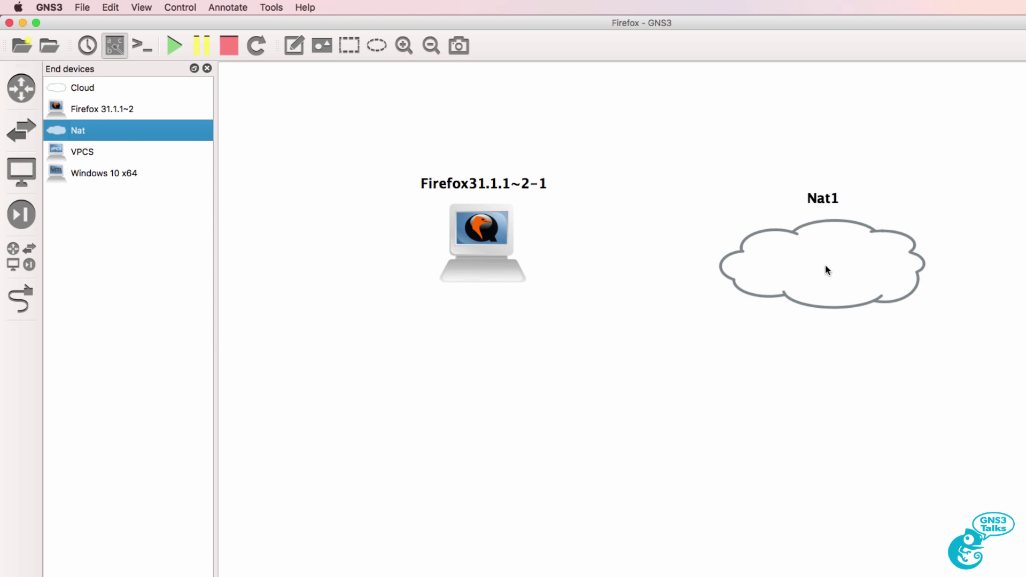
left_click_drag(827, 267, 782, 252)
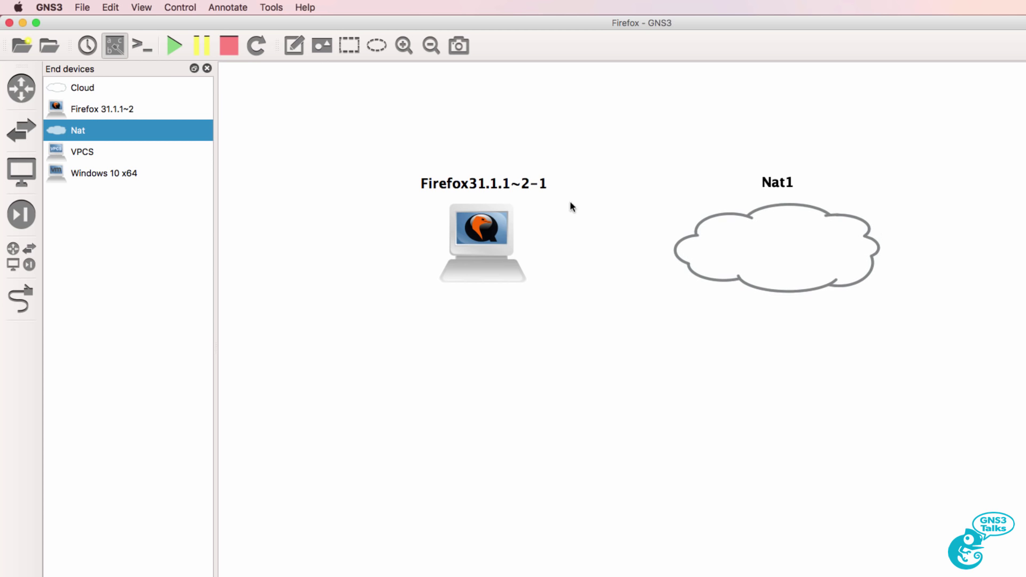
- Hide the end devices list and check the GNS3 version information
left_click(207, 68)
left_click(82, 7)
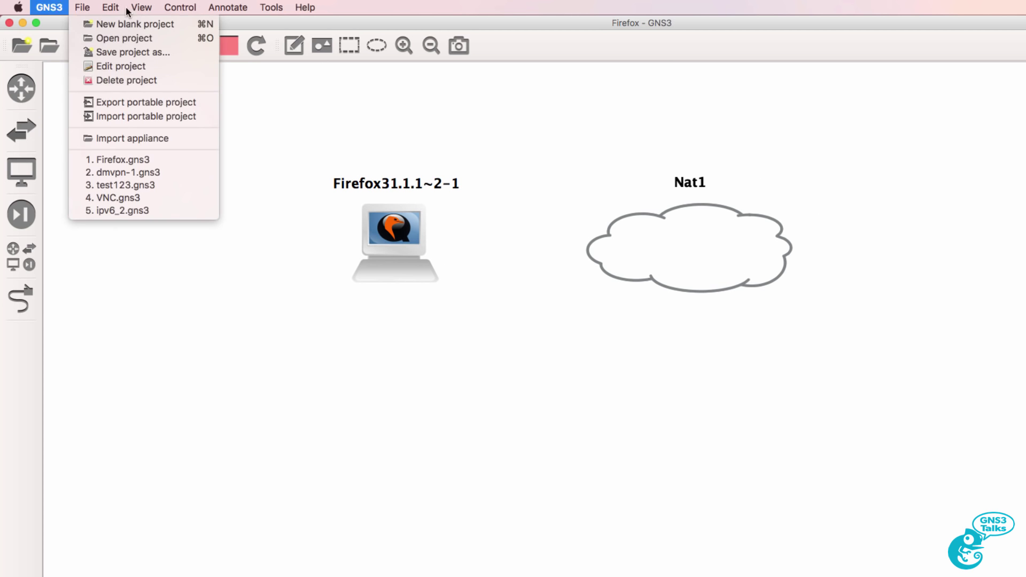
mouse_move(49, 8)
left_click(68, 21)
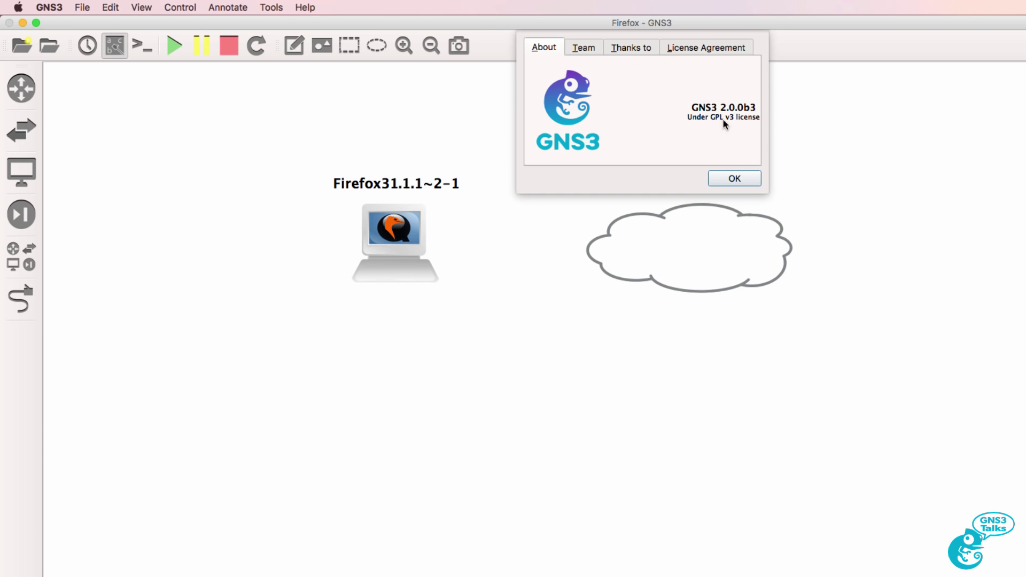
left_click(736, 178)
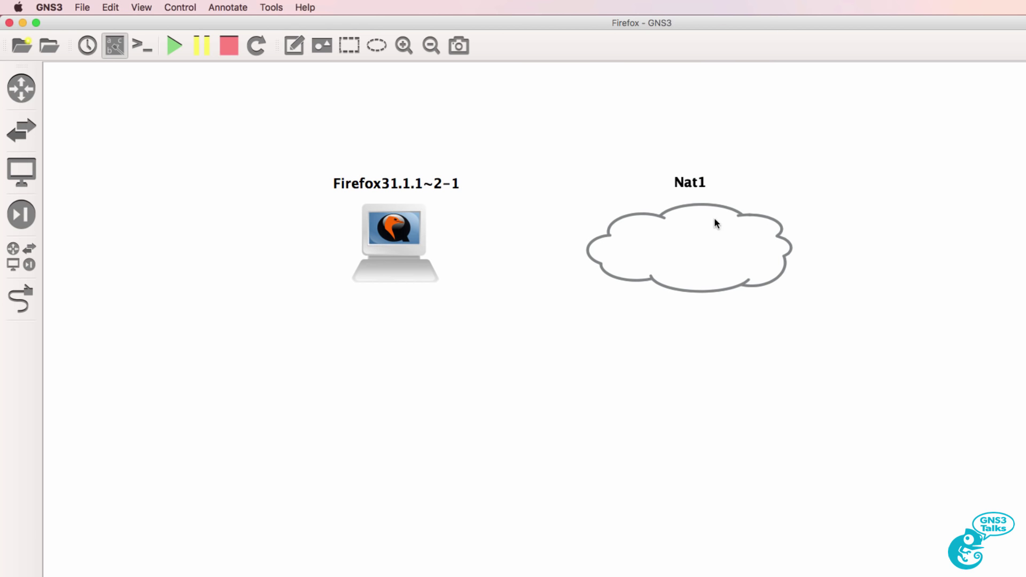
mouse_move(703, 241)
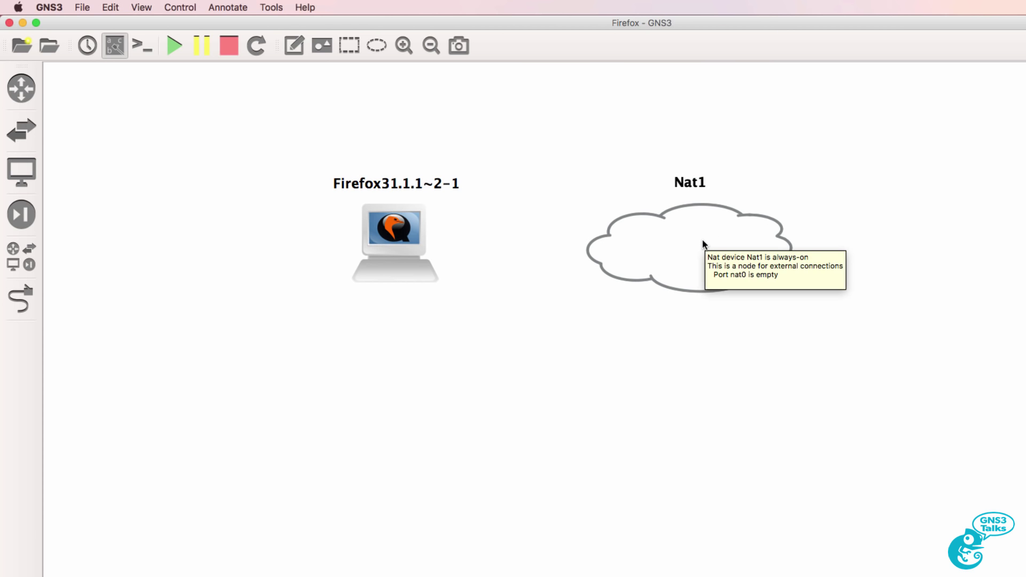
- Link the Firefox node's Ethernet0 to Nat1's nat0 port, then nudge the cloud upward
left_click(27, 303)
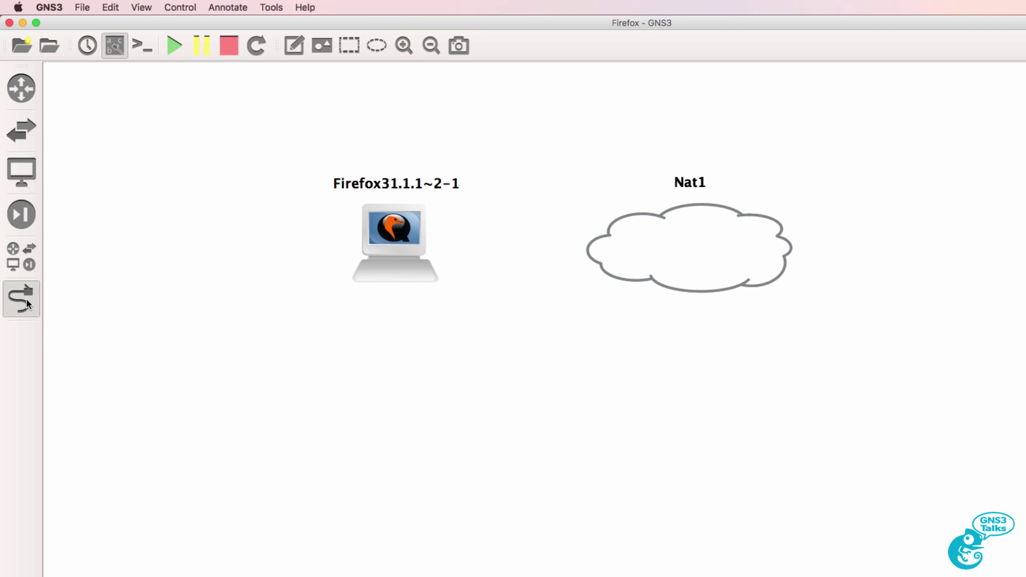
left_click(409, 225)
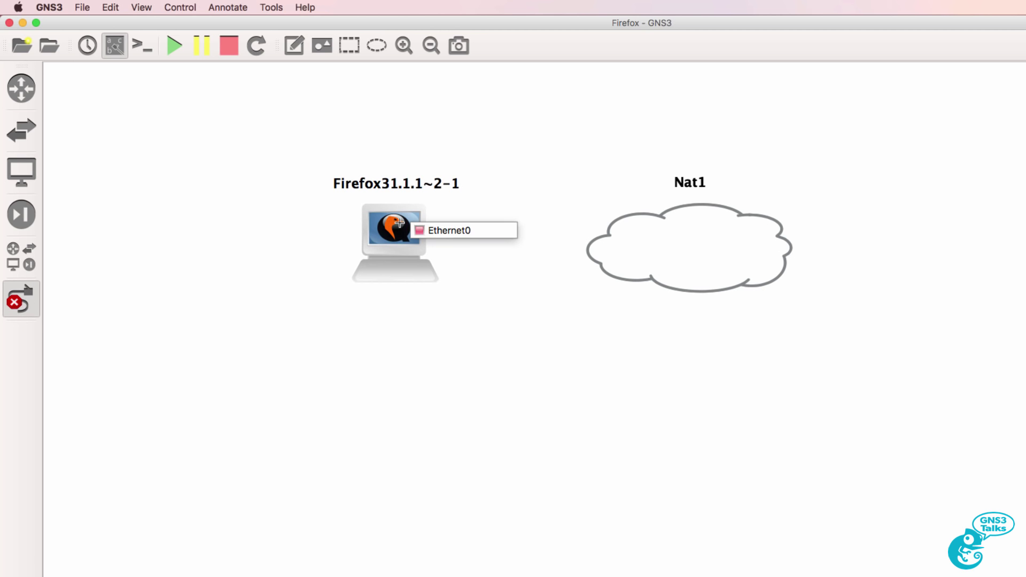
left_click(451, 235)
left_click(666, 249)
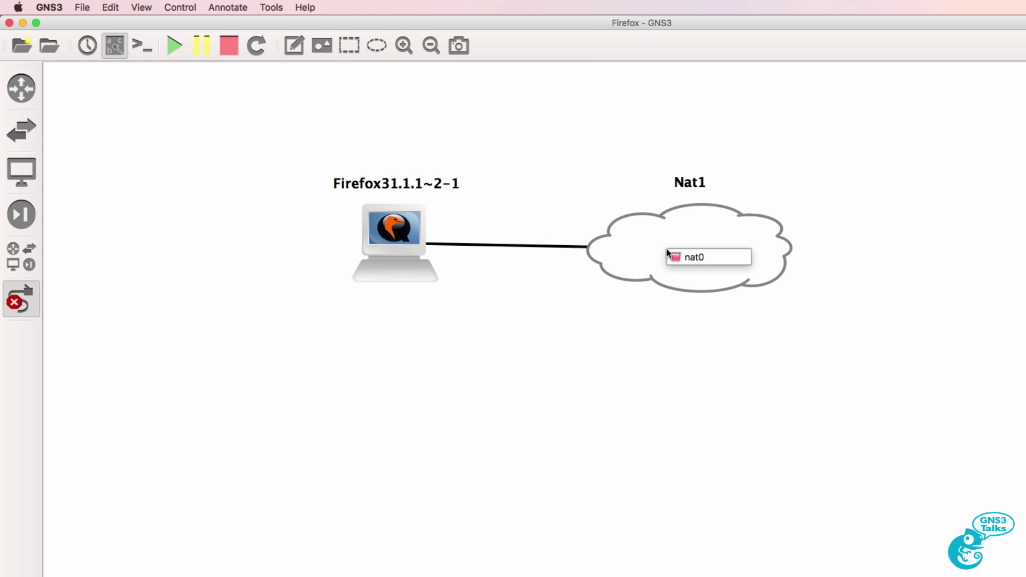
left_click(687, 255)
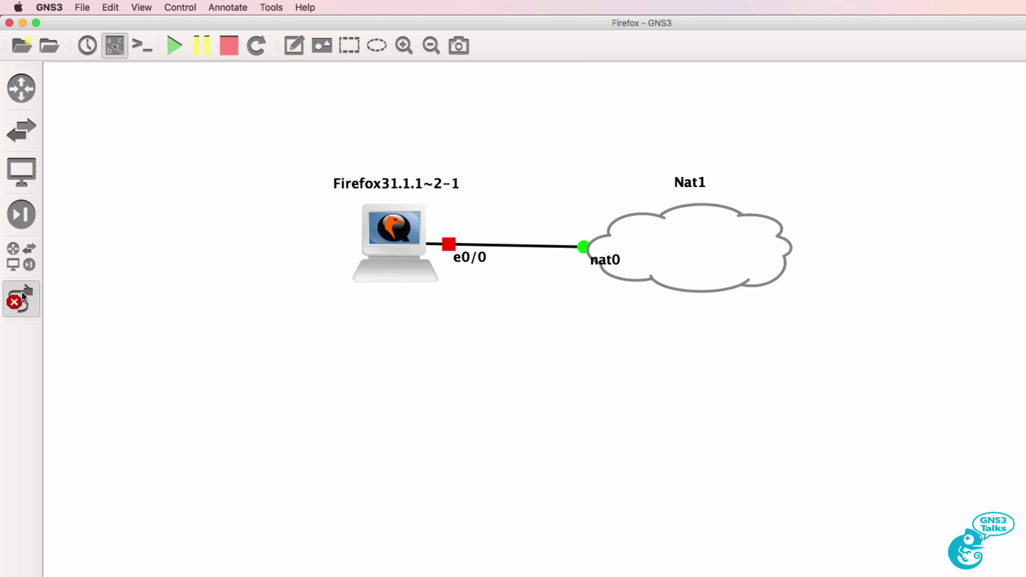
left_click(22, 299)
left_click_drag(657, 242, 670, 232)
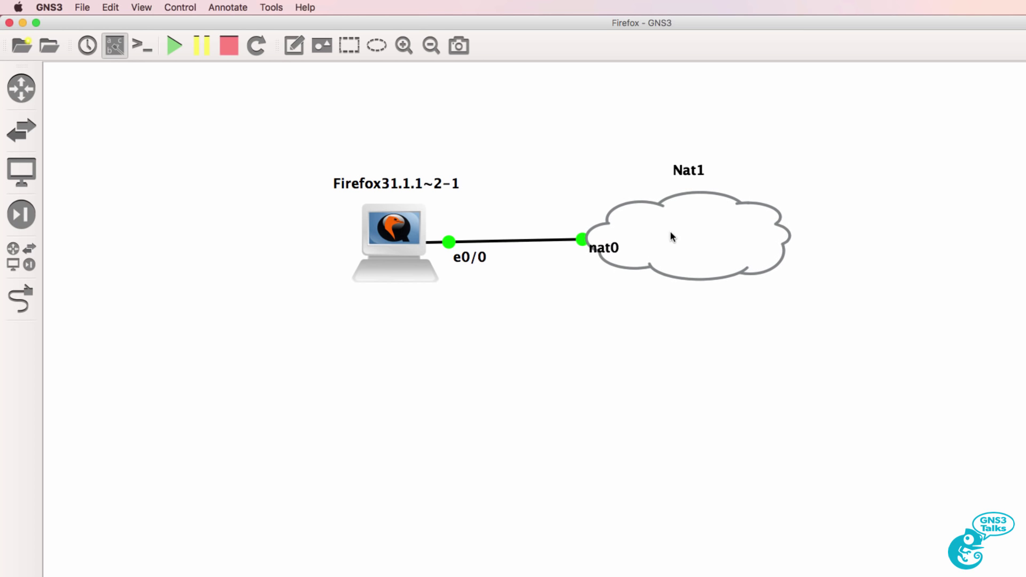
- Open the Firefox node's console, load gns3.com, and enlarge the console window
left_click(138, 46)
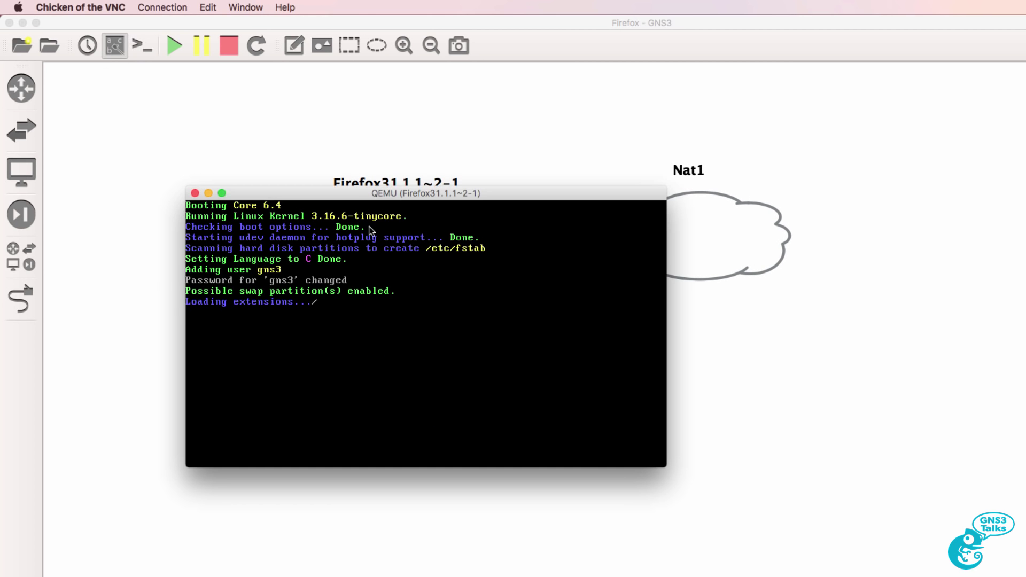
left_click_drag(389, 194, 493, 296)
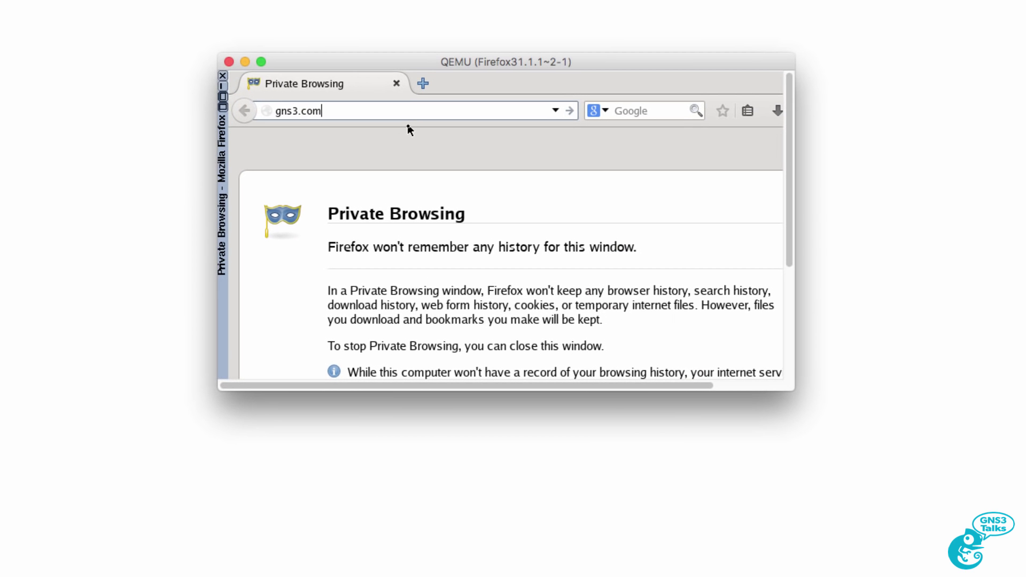
key("Return")
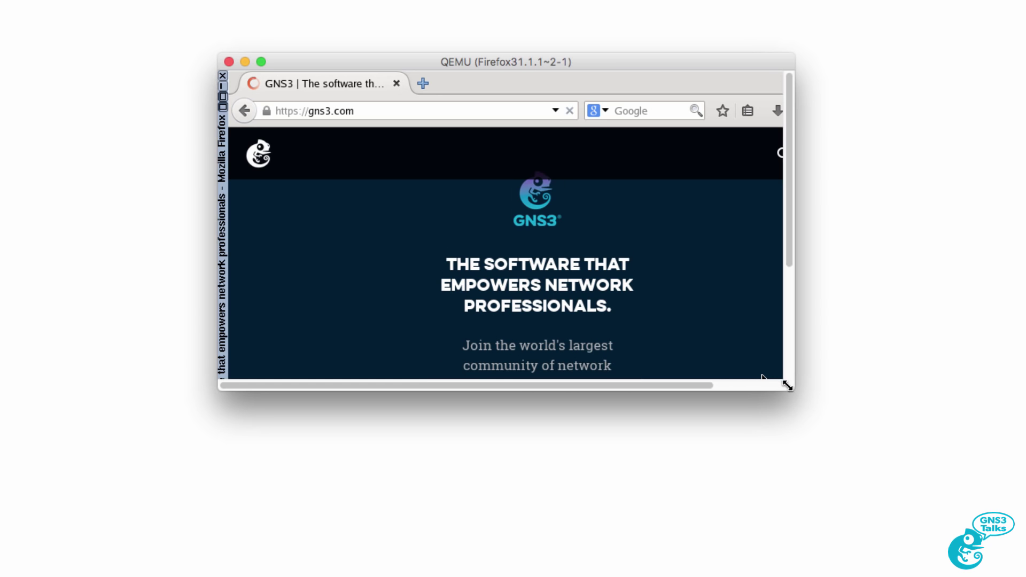
left_click_drag(790, 386, 914, 530)
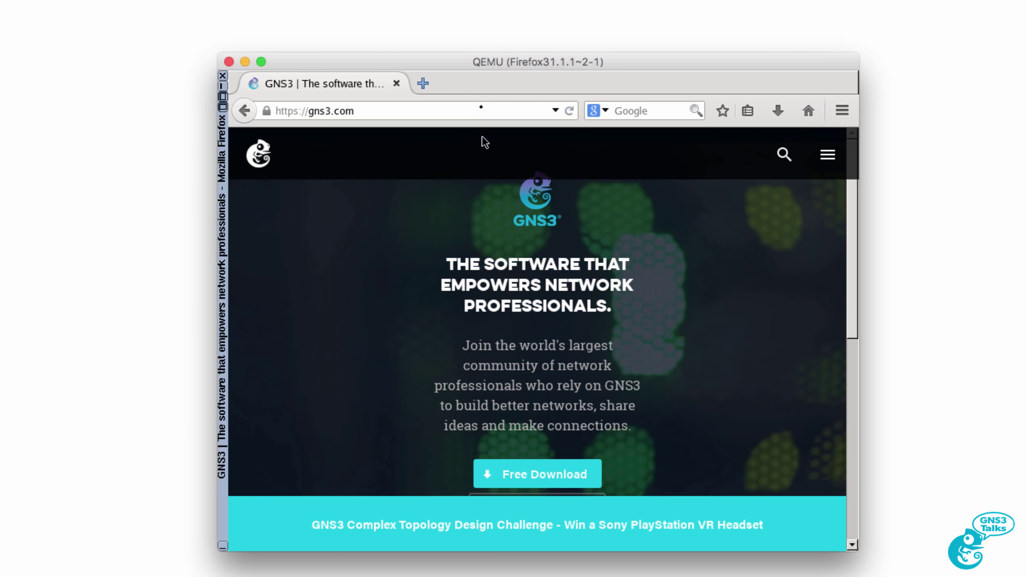
- Open a new browser tab, then close Firefox and confirm closing both tabs
left_click(424, 84)
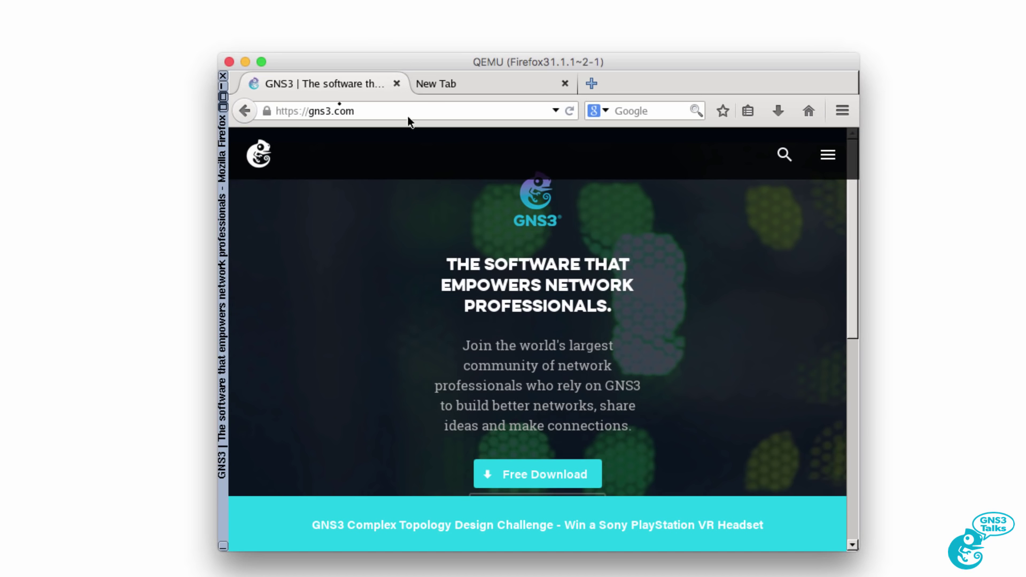
left_click(225, 76)
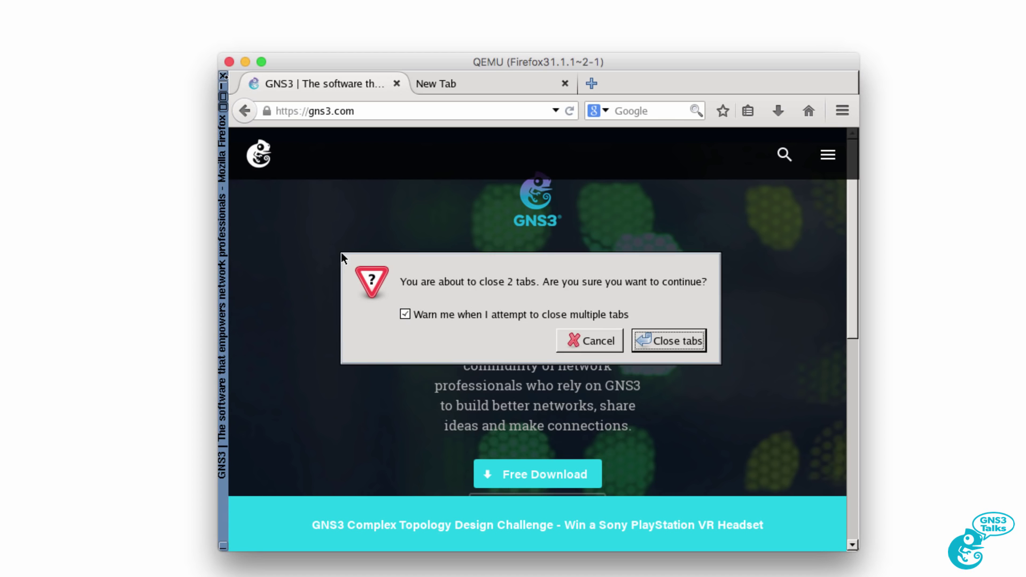
left_click(655, 340)
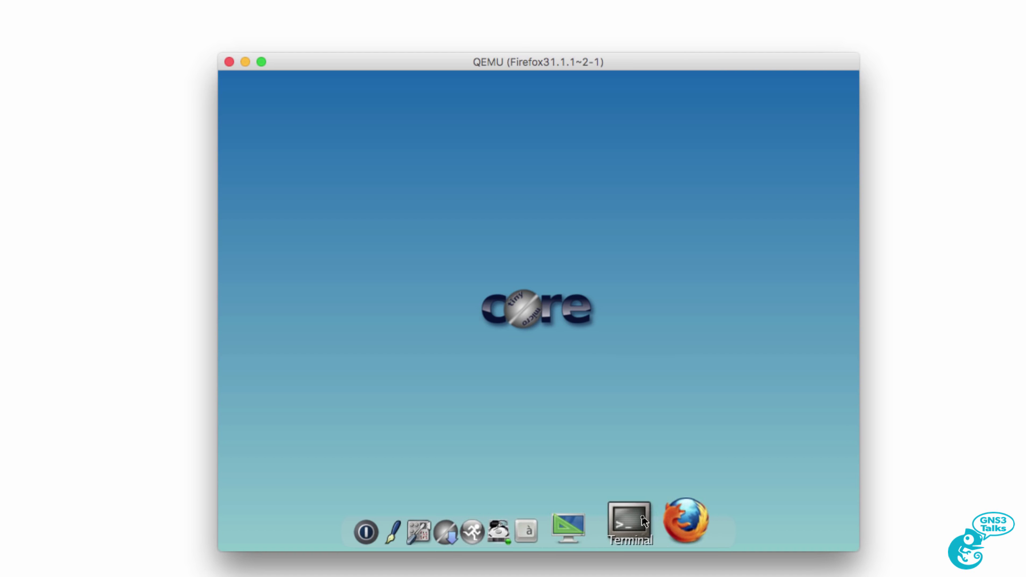
- Open a terminal in the VM and run ifconfig to list the network interfaces
left_click(633, 526)
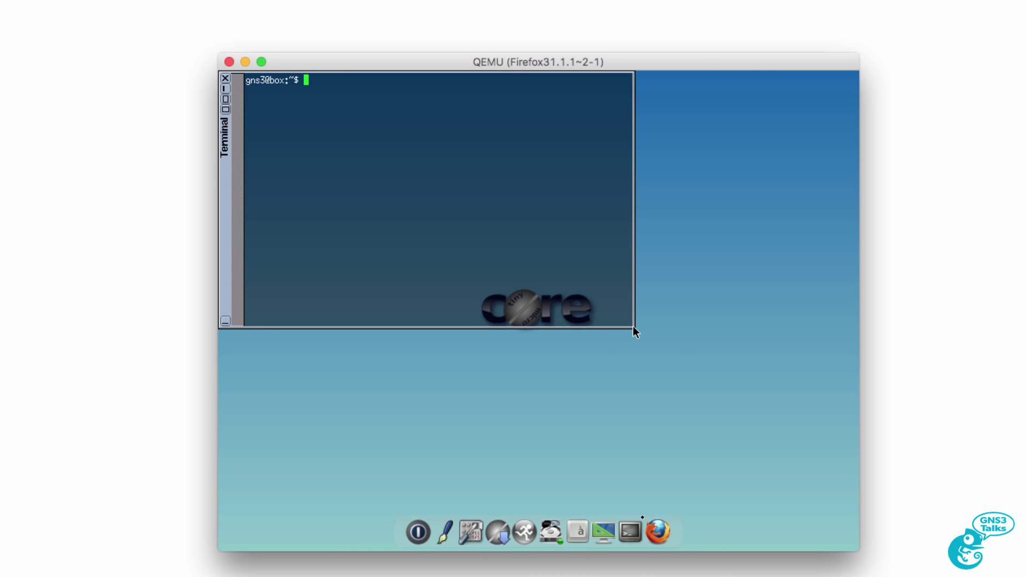
type("ifconfig")
key("Return")
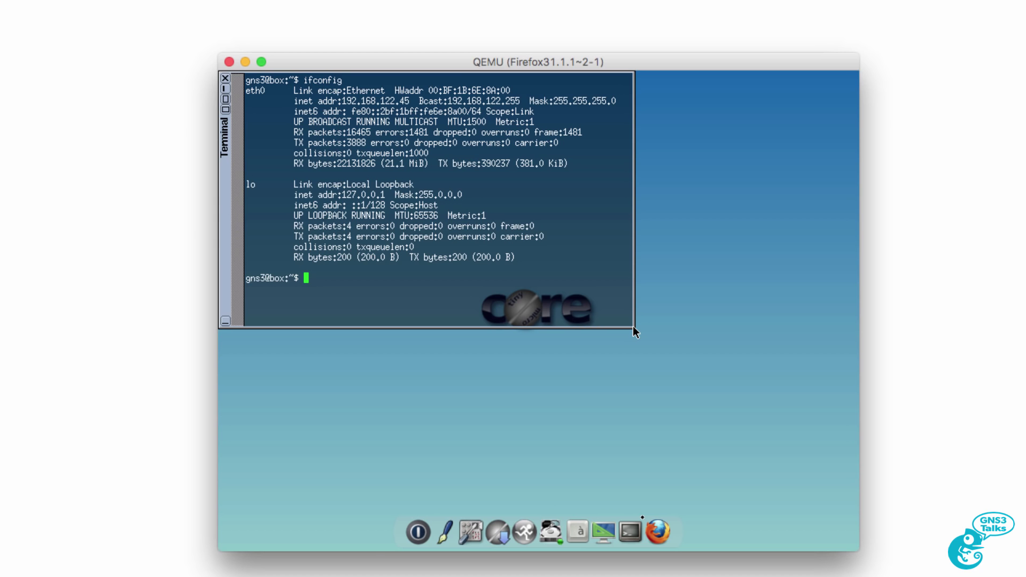
type("ping 192.168.1.249")
key("Return")
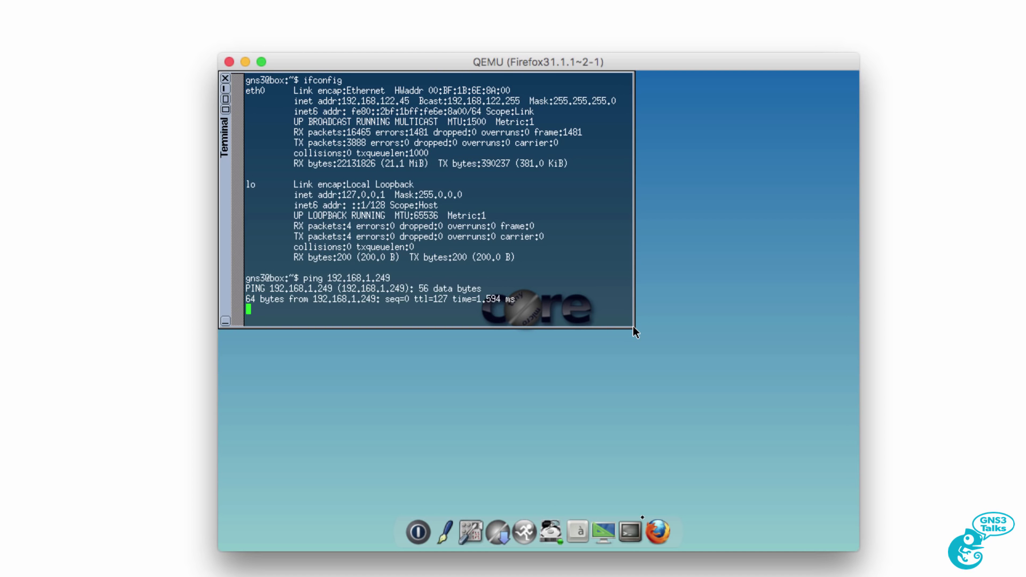
key("ctrl+c")
type("ping ww")
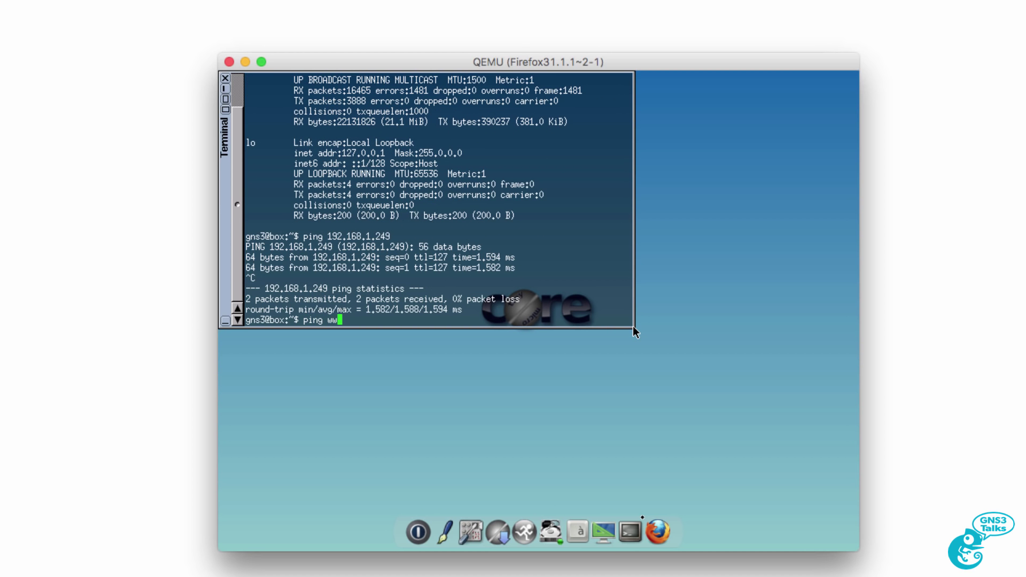
type("w.cisco.com")
key("Return")
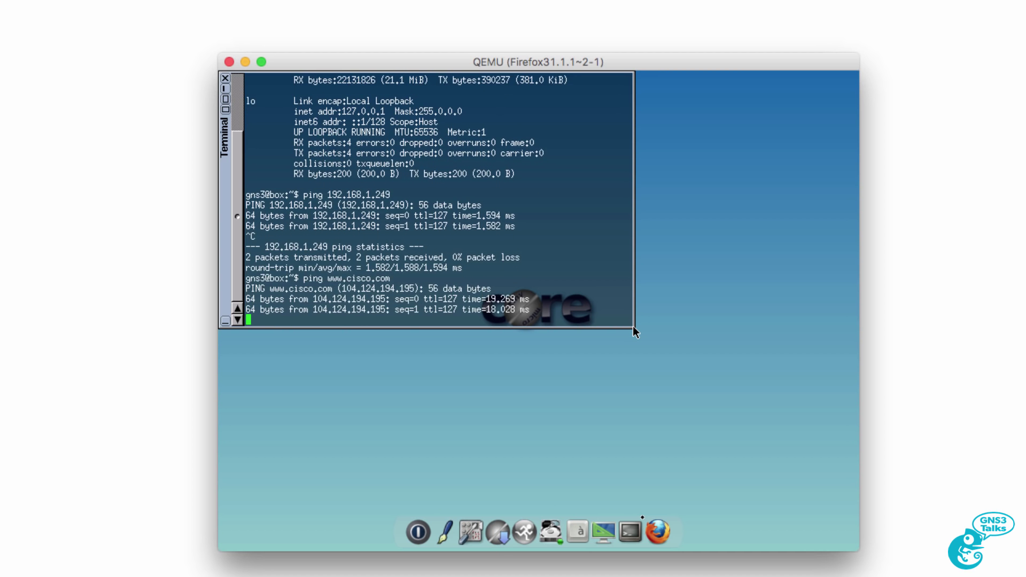
key("ctrl+c")
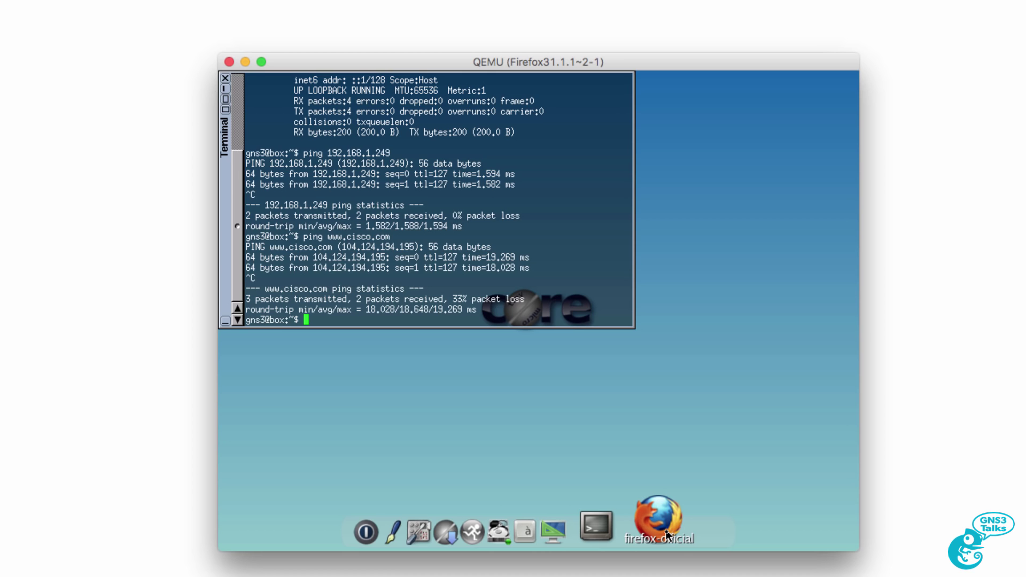
- Launch Firefox in the VM, maximize it, and load gns3.com
left_click(667, 534)
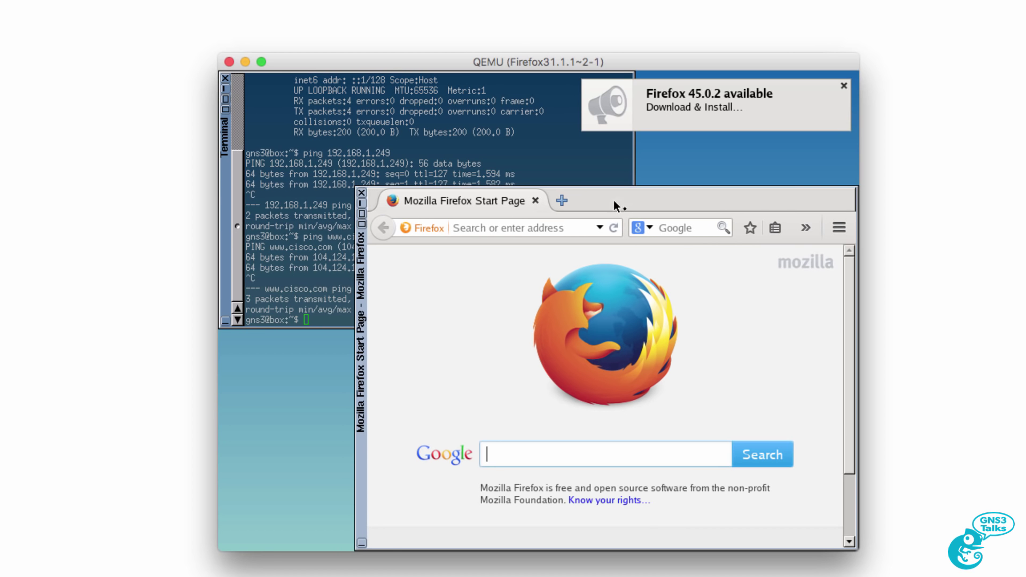
double_click(631, 209)
left_click(374, 109)
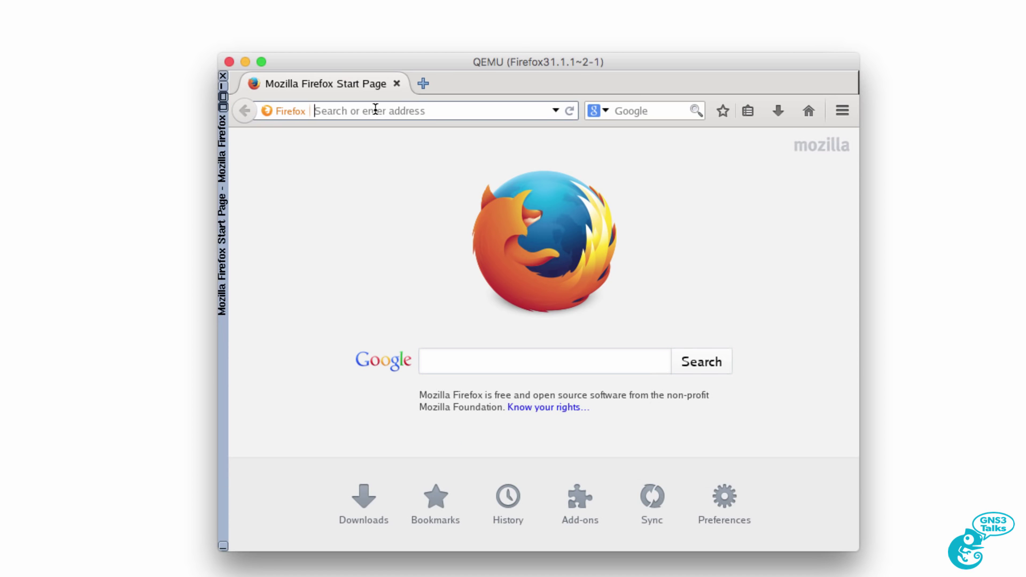
type("y")
key("BackSpace")
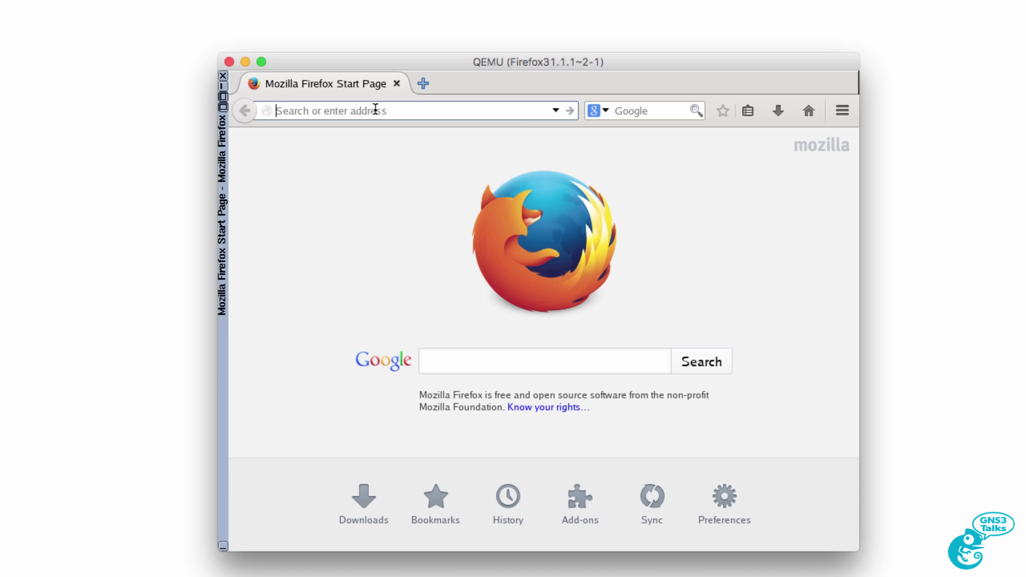
type("gns3.com")
key("Return")
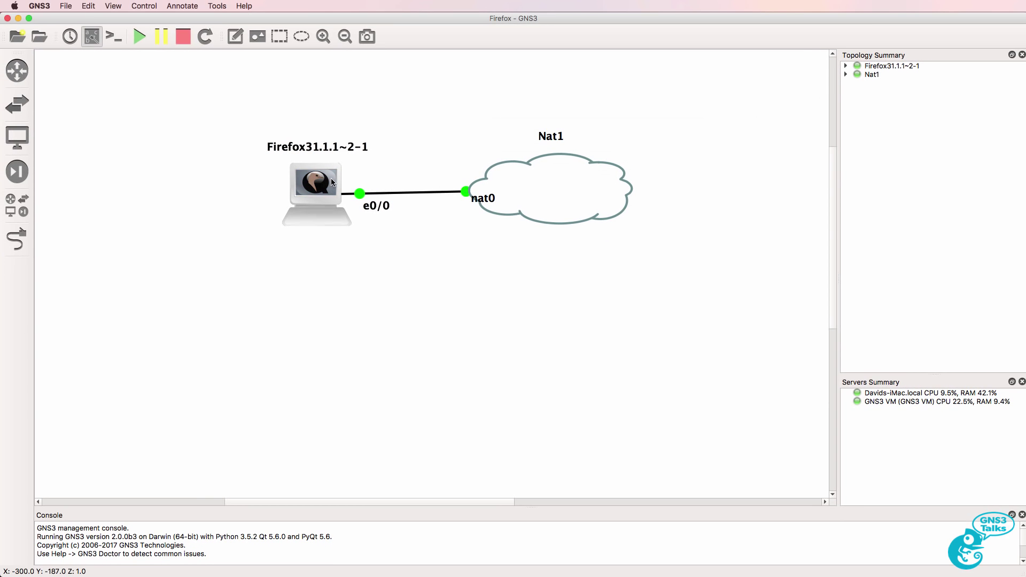
- Drag the nat0 port label onto the link beside the Nat1 cloud
left_click_drag(484, 202, 449, 210)
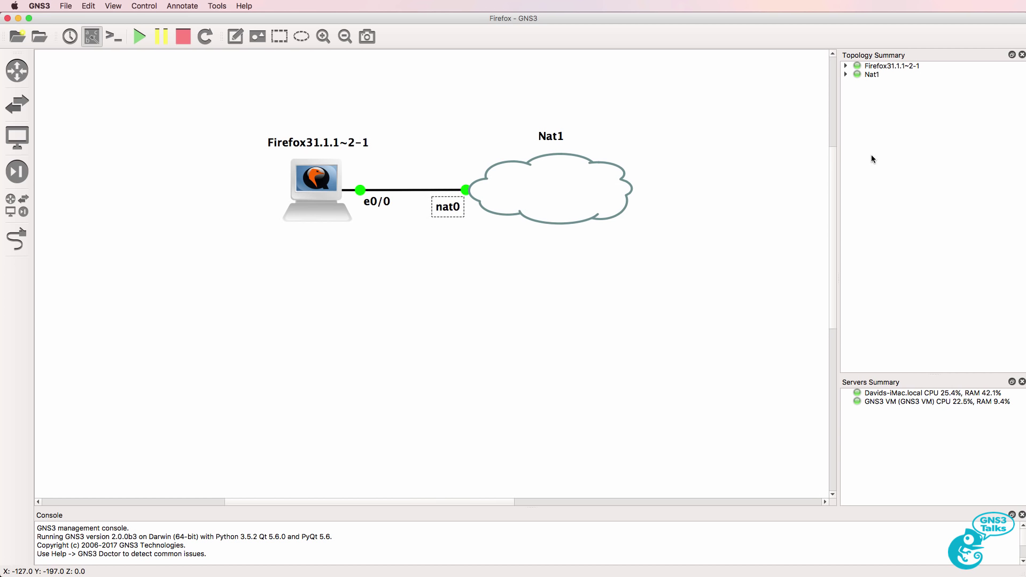
scroll(831, 160, "down", 3)
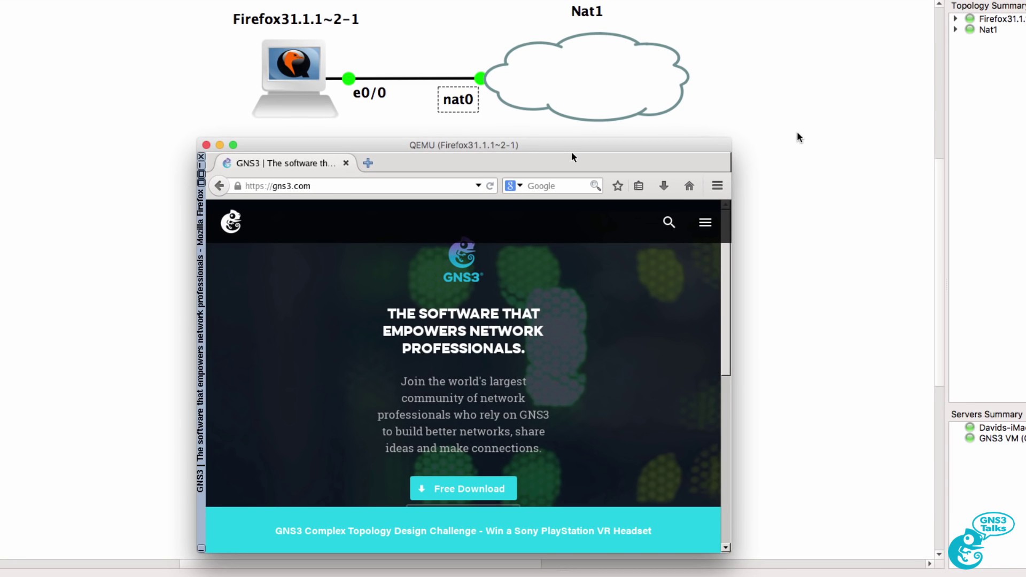
right_click(298, 88)
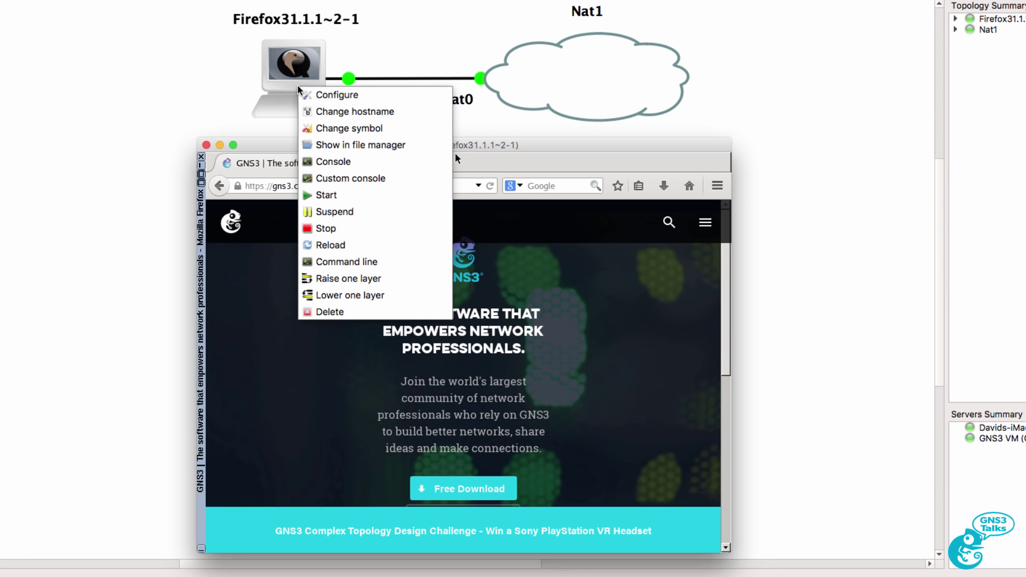
left_click(320, 96)
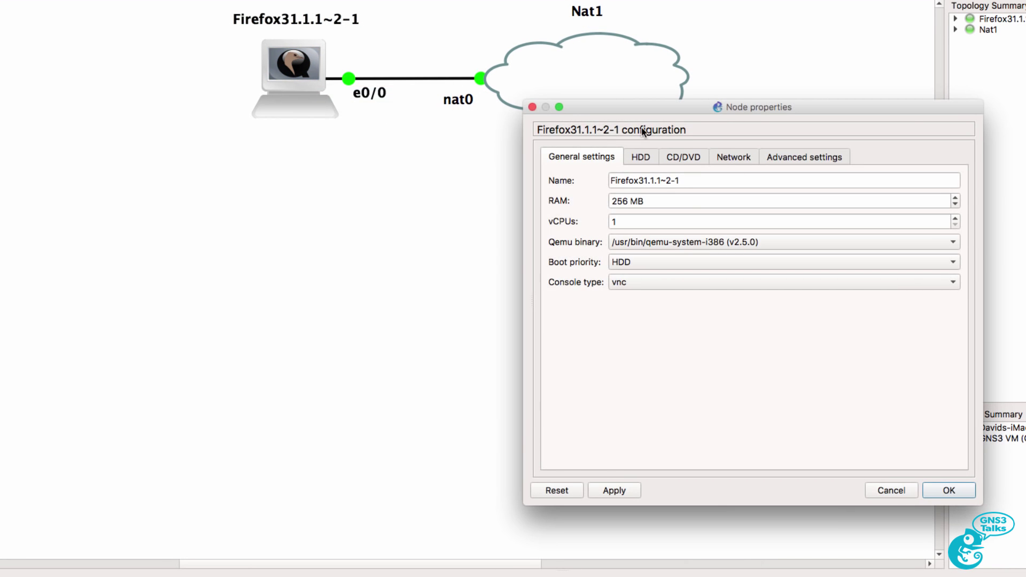
left_click_drag(682, 115, 390, 149)
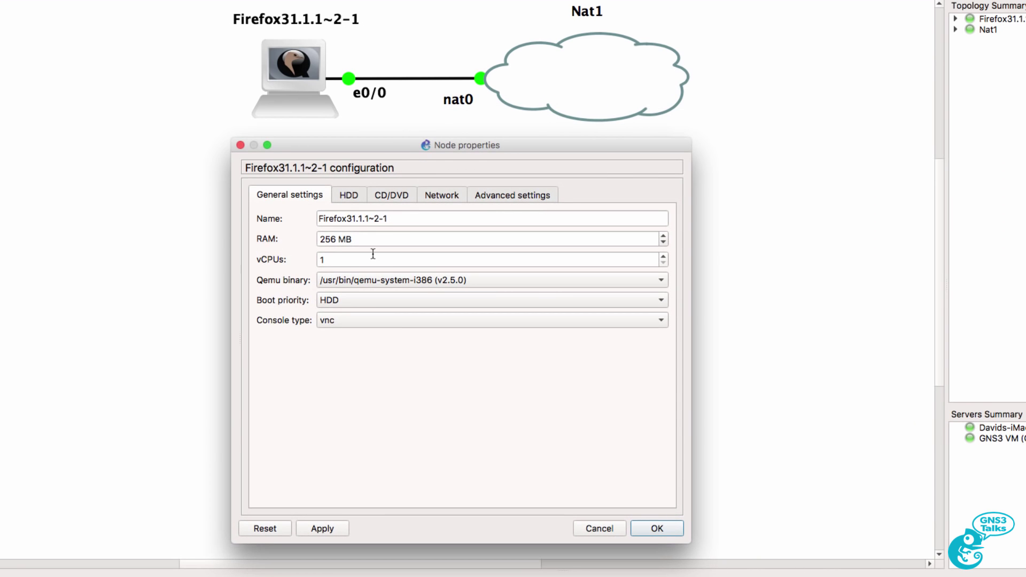
left_click_drag(371, 244, 278, 242)
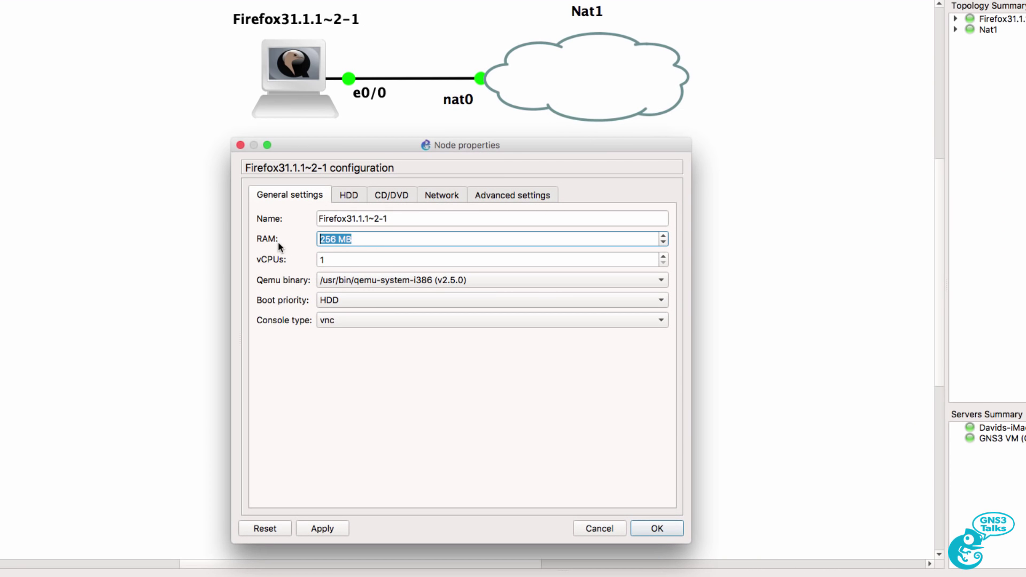
left_click_drag(337, 261, 280, 262)
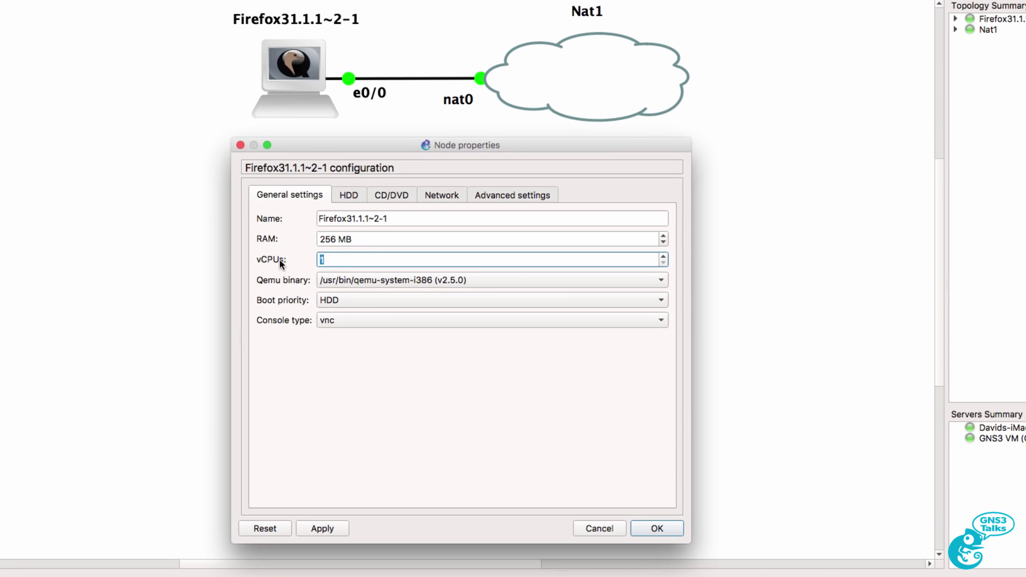
left_click(292, 198)
left_click(622, 534)
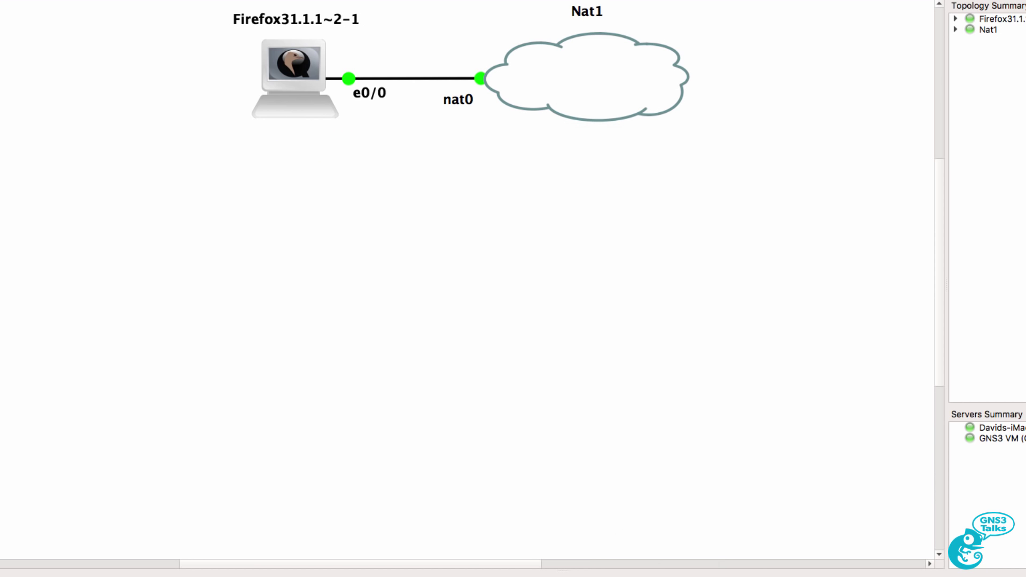